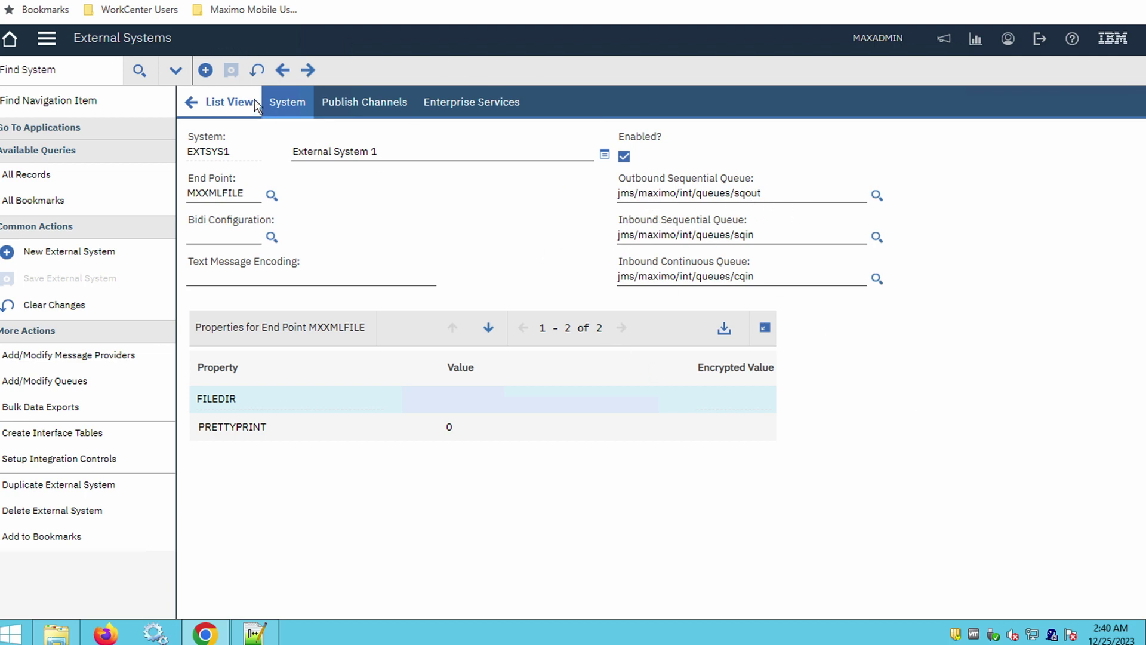
{"action": "left_click", "coordinate": [306, 71]}
{"action": "left_click", "coordinate": [282, 71]}
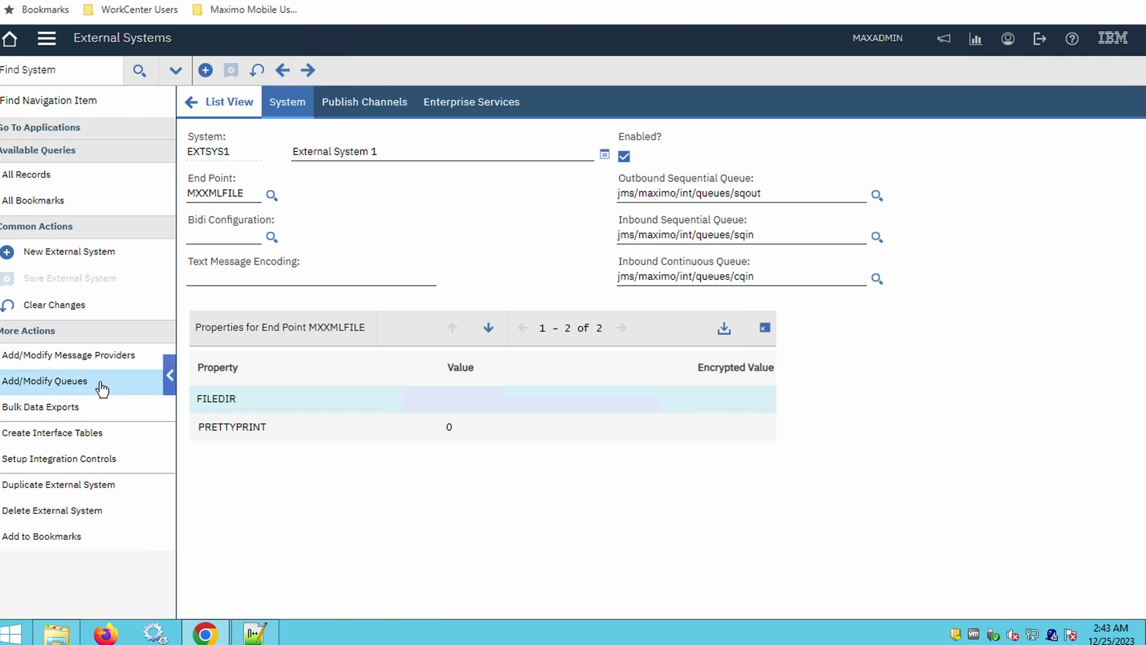
Step: Open the queue setup for external systems and look through all the listed JMS queues
{"action": "left_click", "coordinate": [76, 385]}
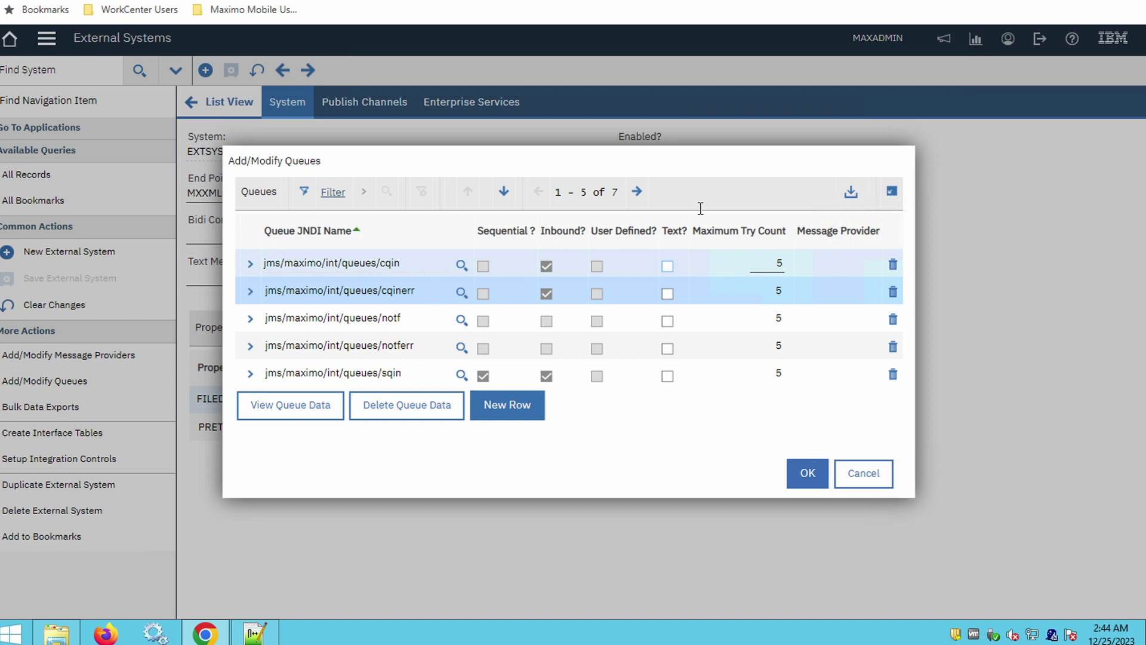
{"action": "left_click", "coordinate": [636, 193]}
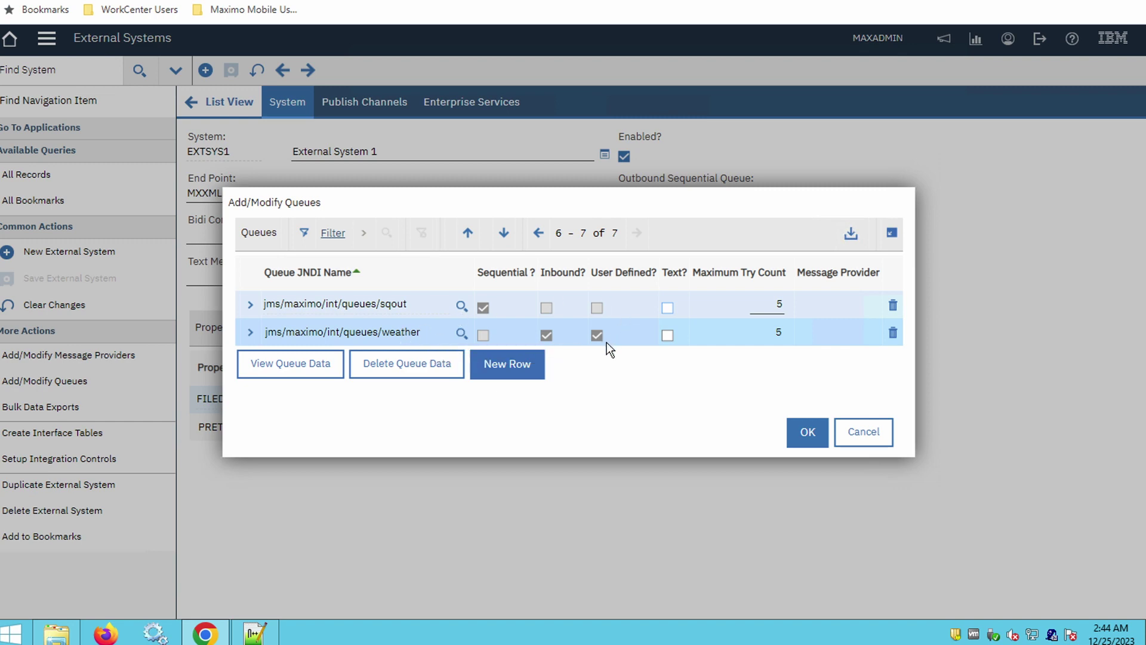
{"action": "left_click", "coordinate": [538, 233]}
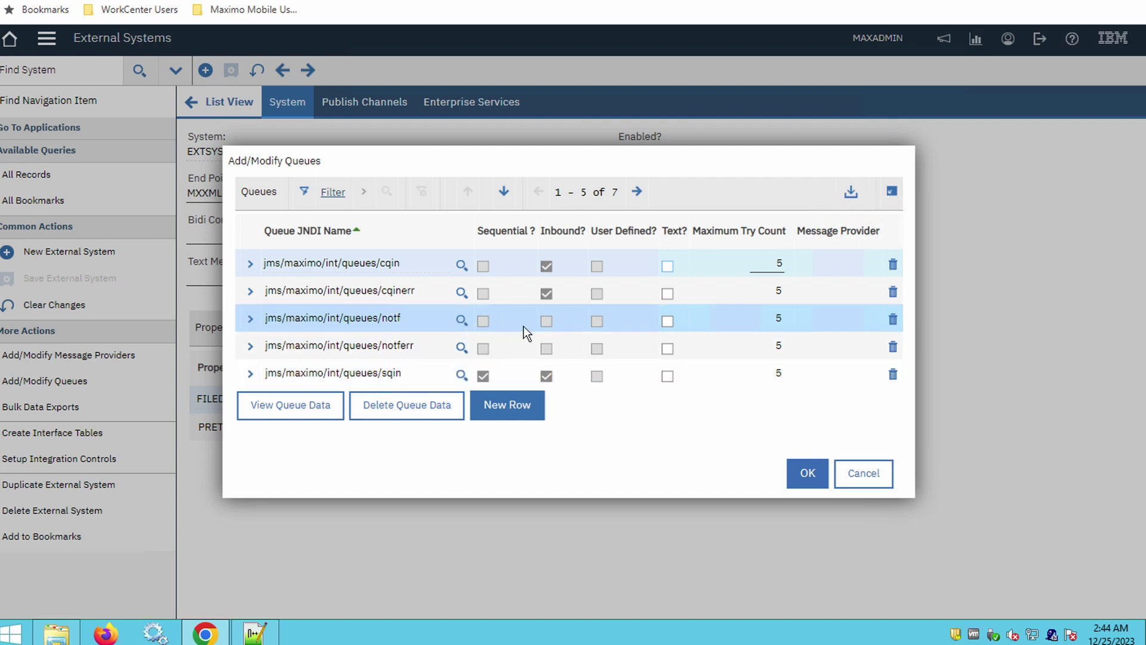
Step: View the queue data of jms/maximo/int/queues/sqin as count only with a count of 100, and close the queue setup
{"action": "left_click", "coordinate": [377, 373]}
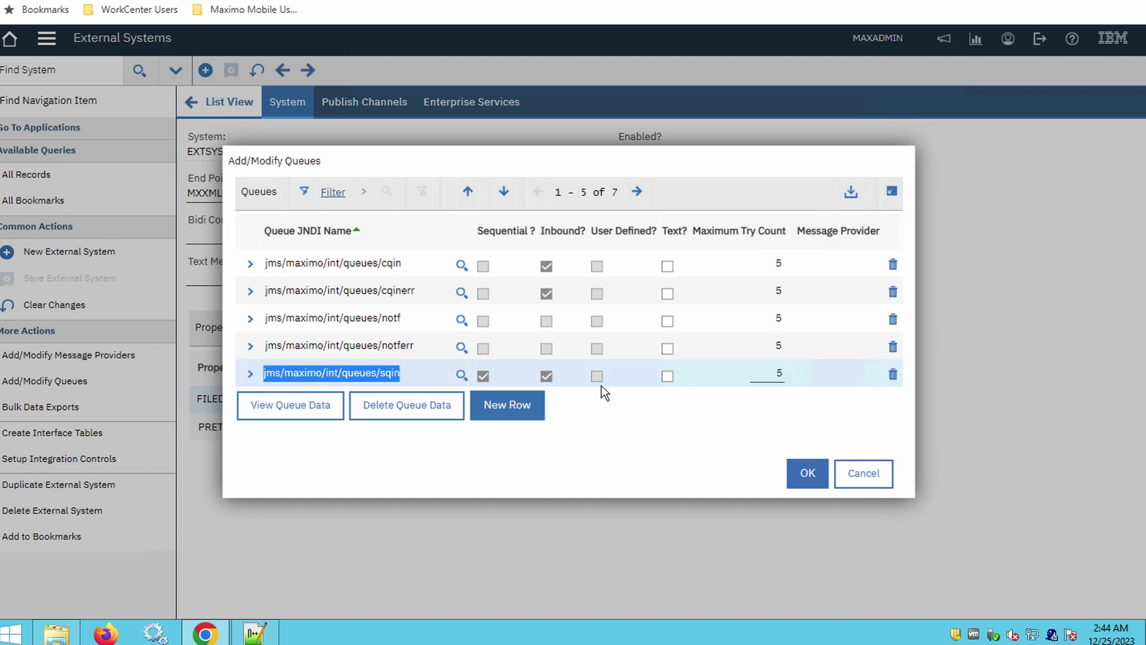
{"action": "left_click", "coordinate": [302, 413]}
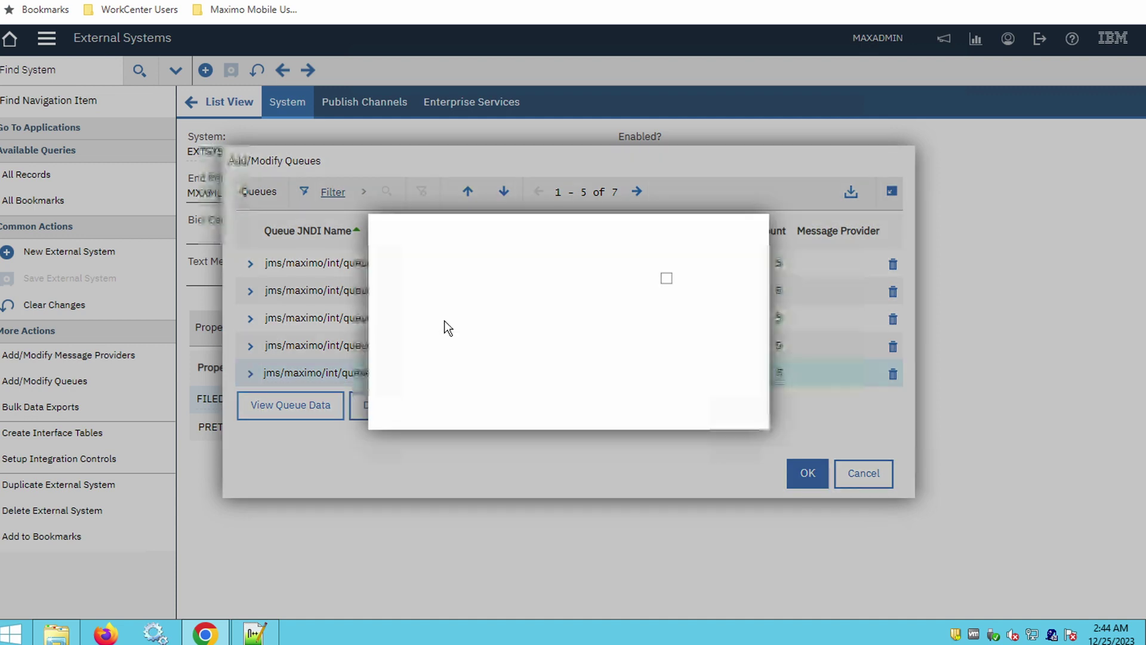
{"action": "left_click", "coordinate": [667, 278]}
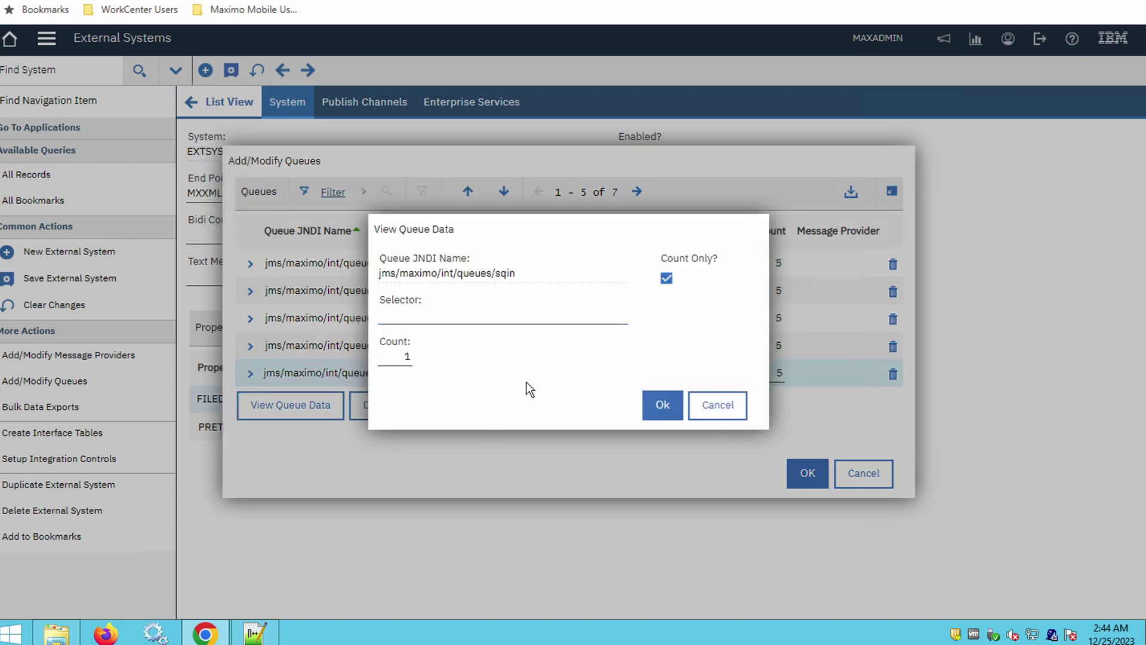
{"action": "left_click", "coordinate": [408, 358]}
{"action": "type", "text": "00"}
{"action": "left_click", "coordinate": [672, 406]}
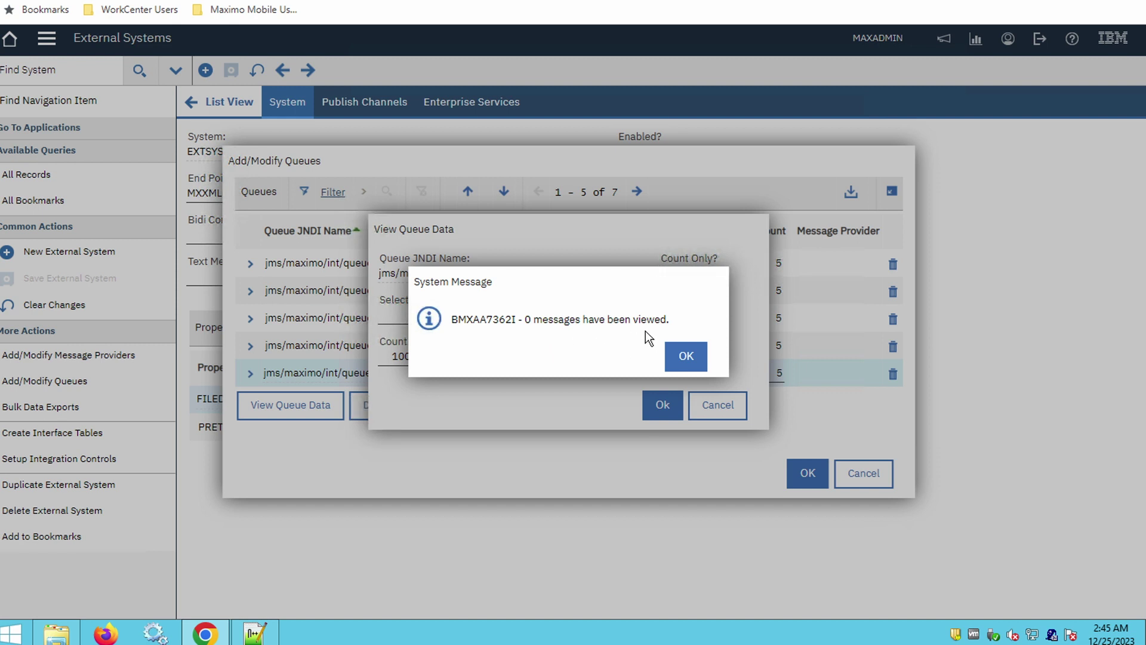
{"action": "left_click", "coordinate": [688, 357]}
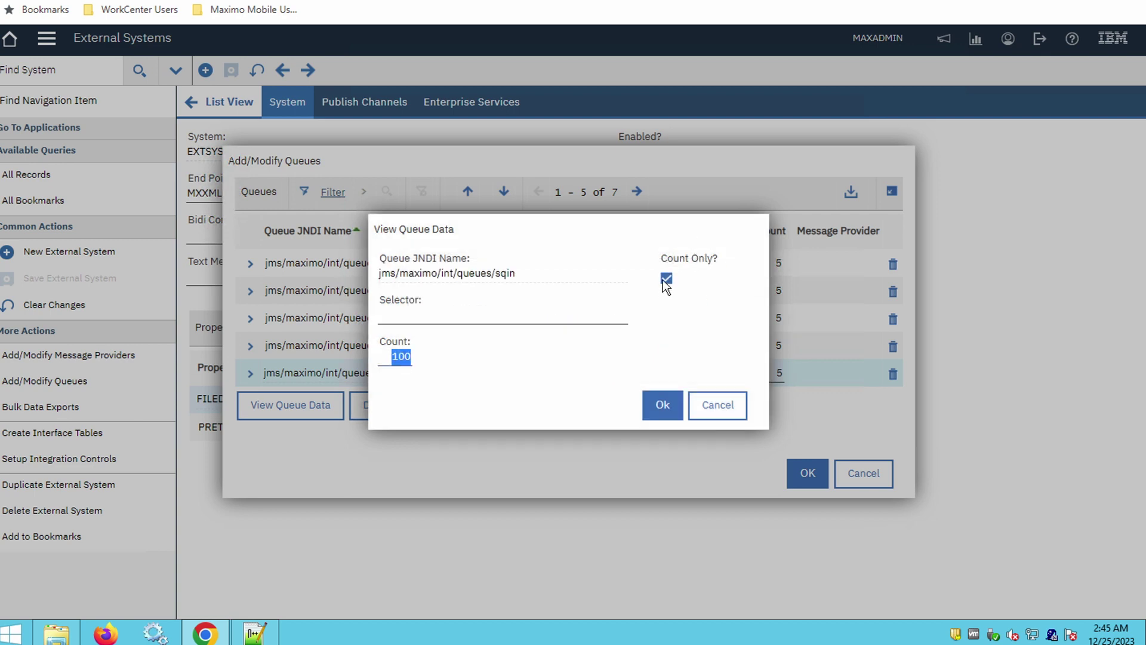
{"action": "left_click", "coordinate": [718, 404]}
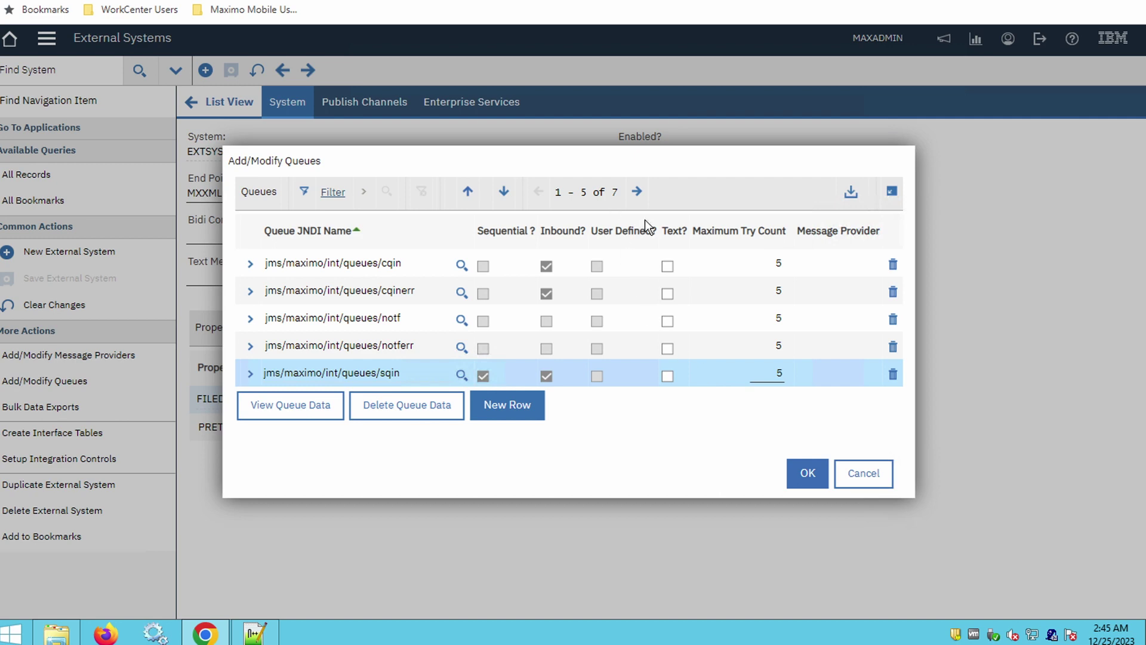
{"action": "left_click", "coordinate": [864, 476]}
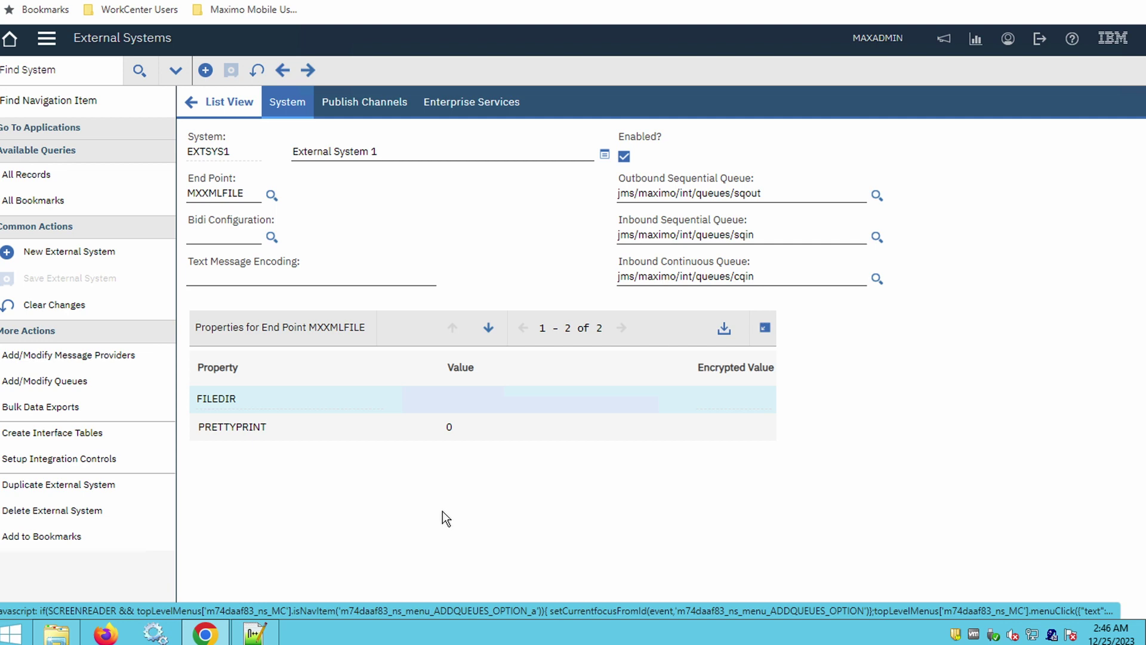
Step: In Cron Task Setup, filter cron tasks by JMS, open JMSQSEQCONS and examine the QUEUENAME parameter of the SEQQIN instance
{"action": "left_click", "coordinate": [55, 43]}
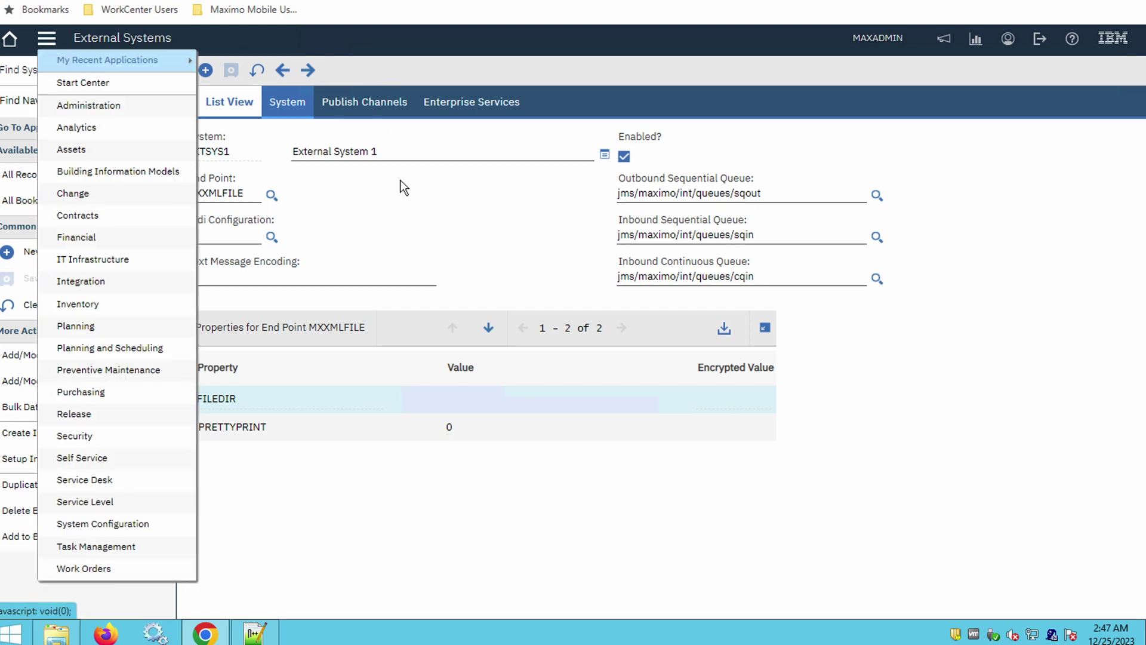
{"action": "mouse_move", "coordinate": [145, 64]}
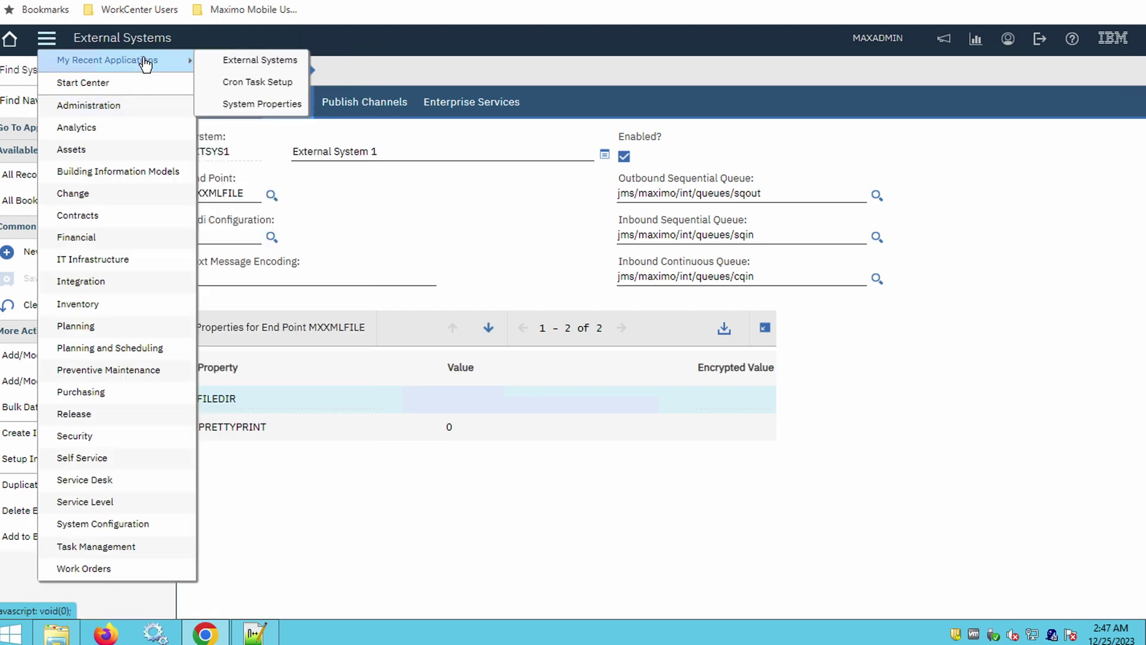
{"action": "left_click", "coordinate": [214, 85]}
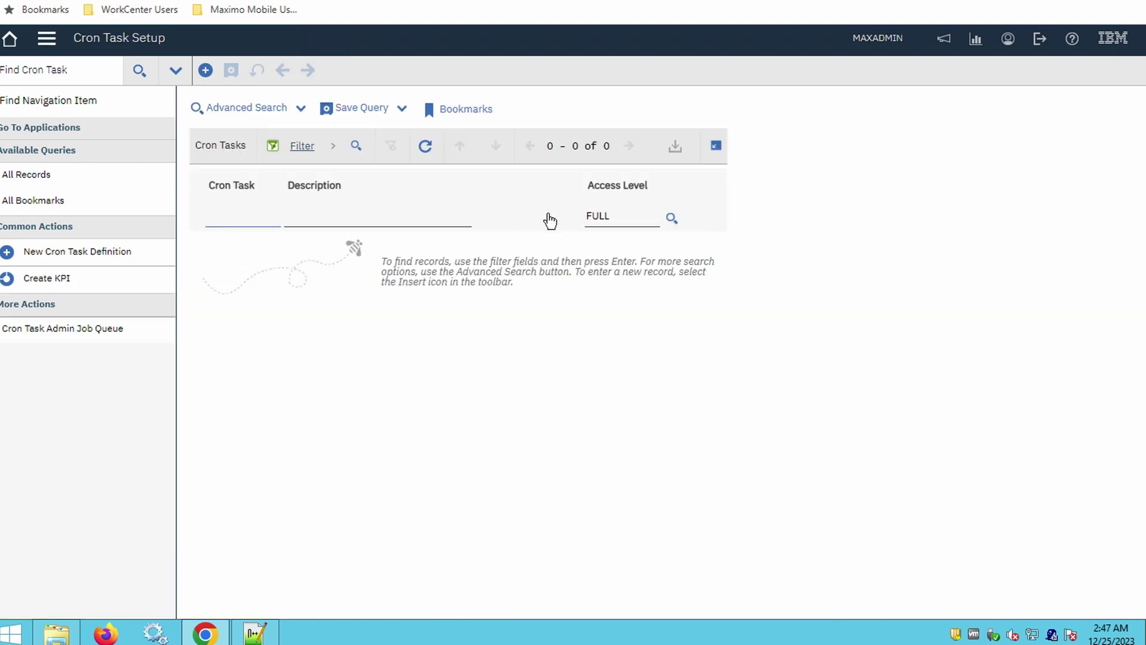
{"action": "type", "text": "JMS"}
{"action": "key", "text": "Return"}
{"action": "left_click", "coordinate": [256, 245]}
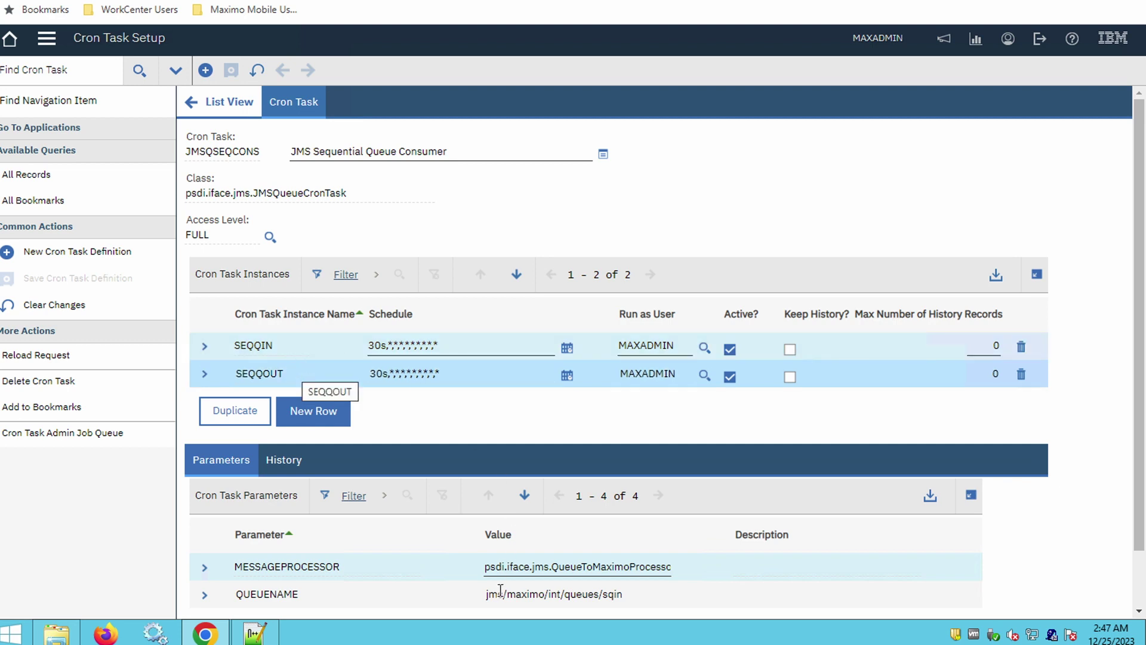
{"action": "left_click", "coordinate": [545, 596]}
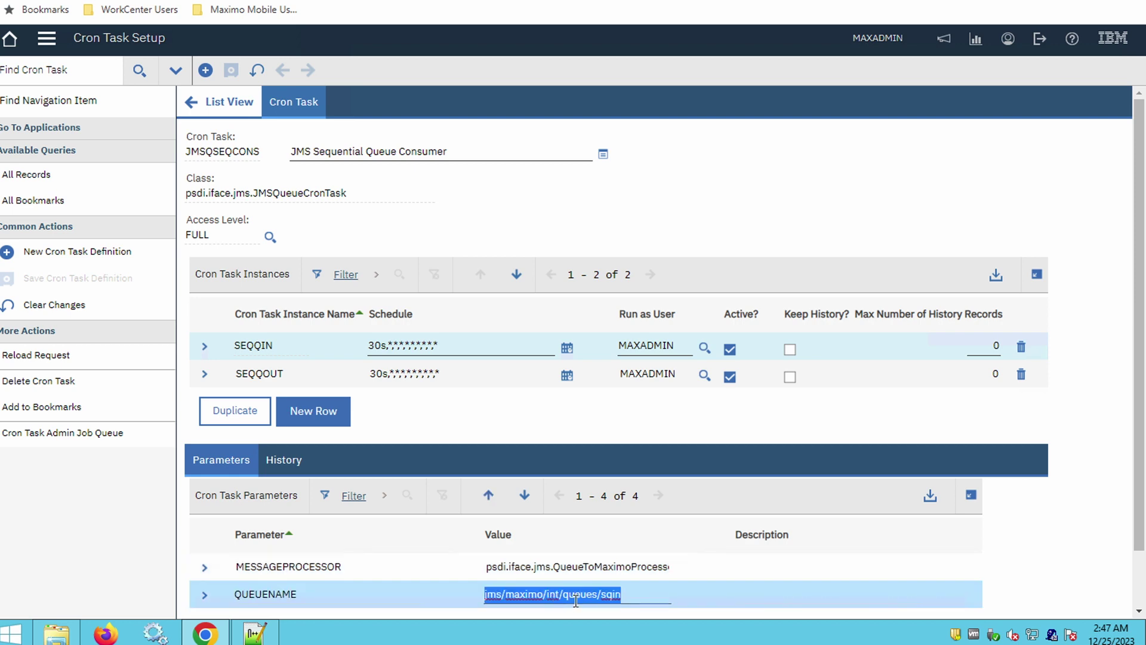
{"action": "left_click", "coordinate": [635, 598]}
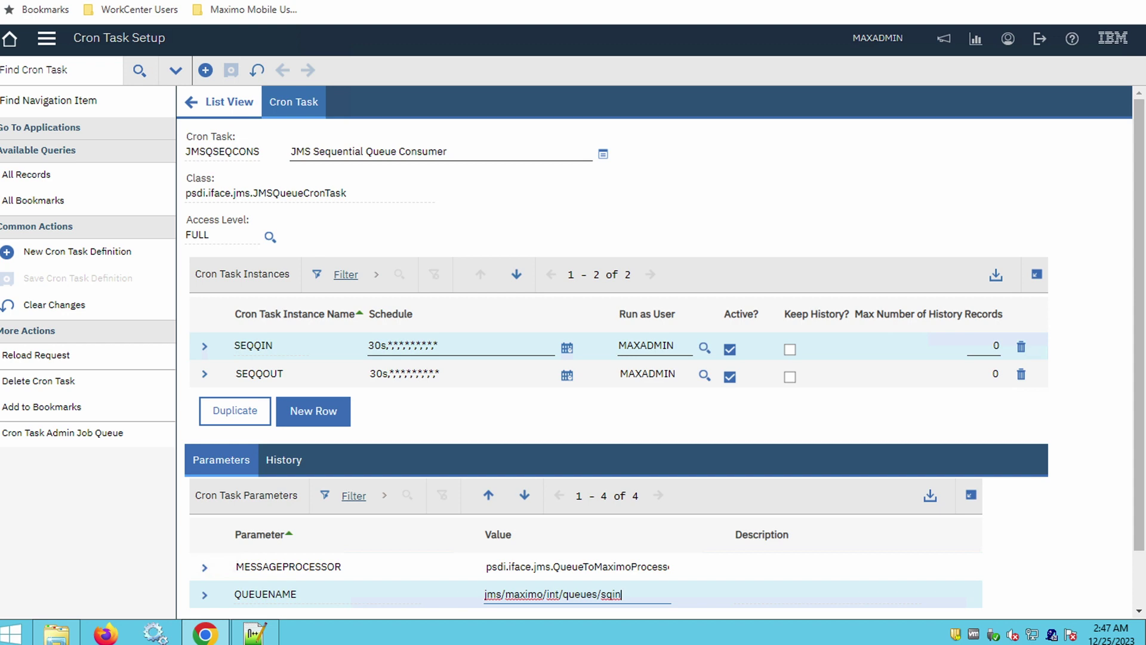
Step: Switch to the WebSphere console's JMS queues list and examine the JNDI names of CQIN and CQINERR
{"action": "key", "text": "ctrl+Tab"}
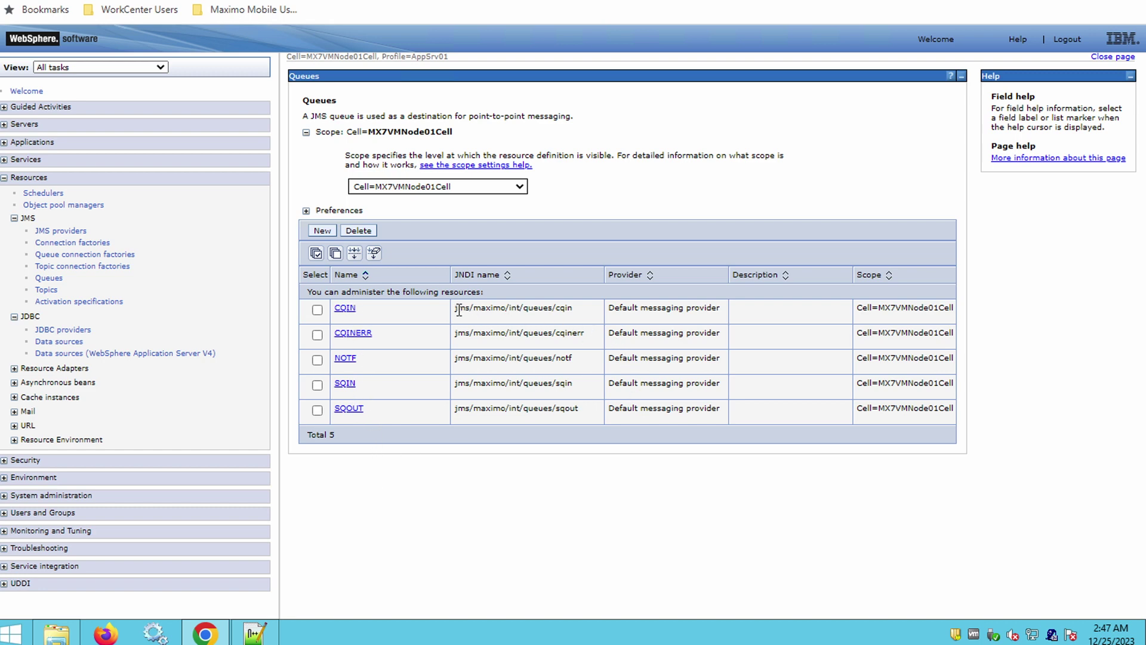
{"action": "left_click_drag", "start_coordinate": [459, 309], "coordinate": [589, 314]}
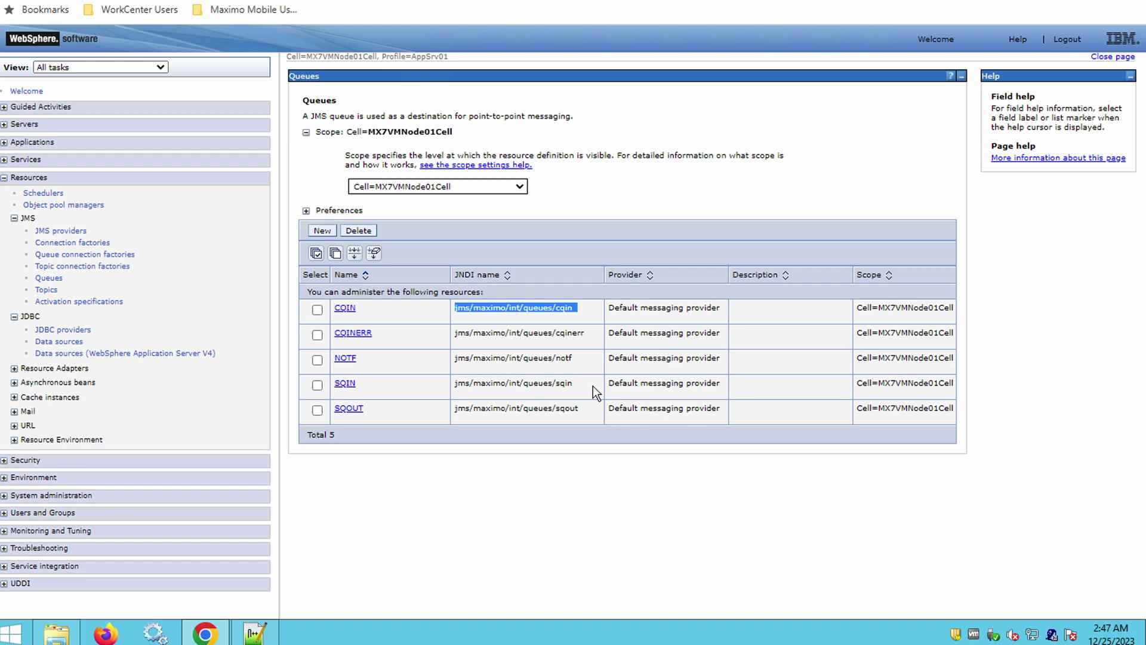
{"action": "left_click", "coordinate": [566, 492]}
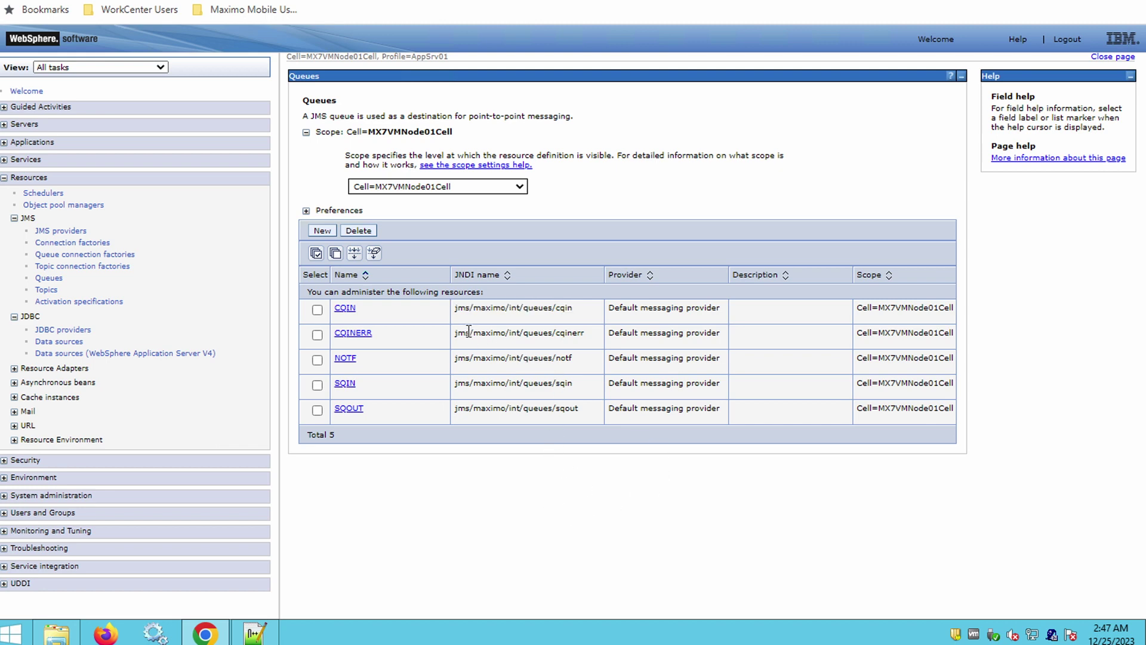
{"action": "left_click_drag", "start_coordinate": [452, 333], "coordinate": [588, 334]}
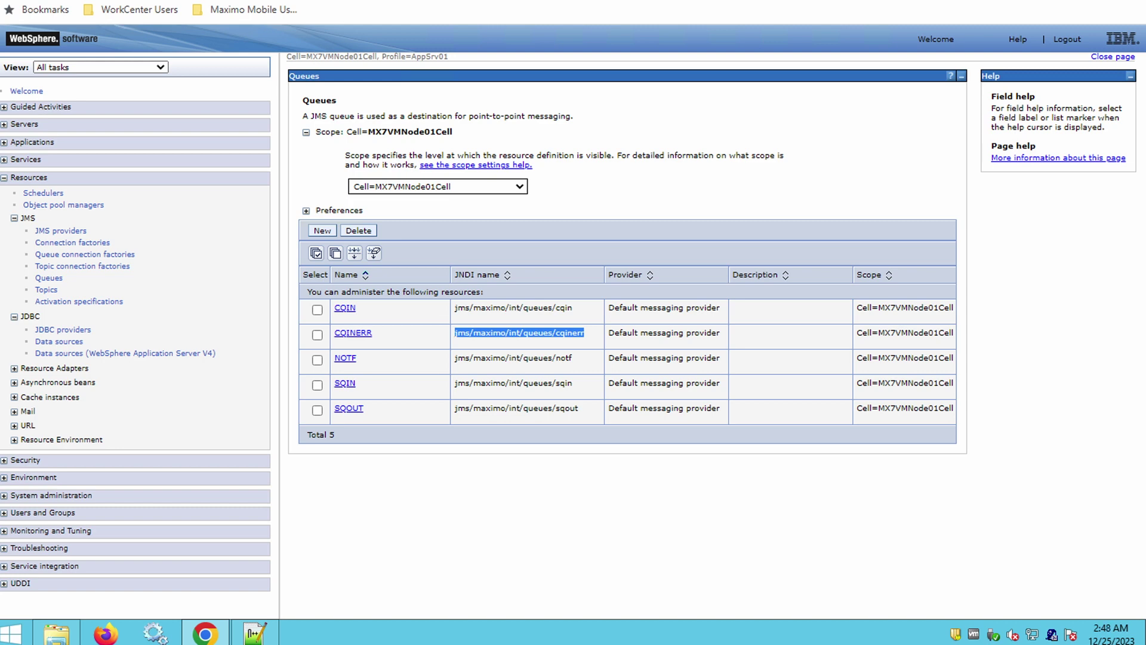
Step: Switch to File Explorer and locate ejb-jar.xml and ibm-ejb-jar-bnd.xmi in the mboejb META-INF folder
{"action": "key", "text": "alt+Tab"}
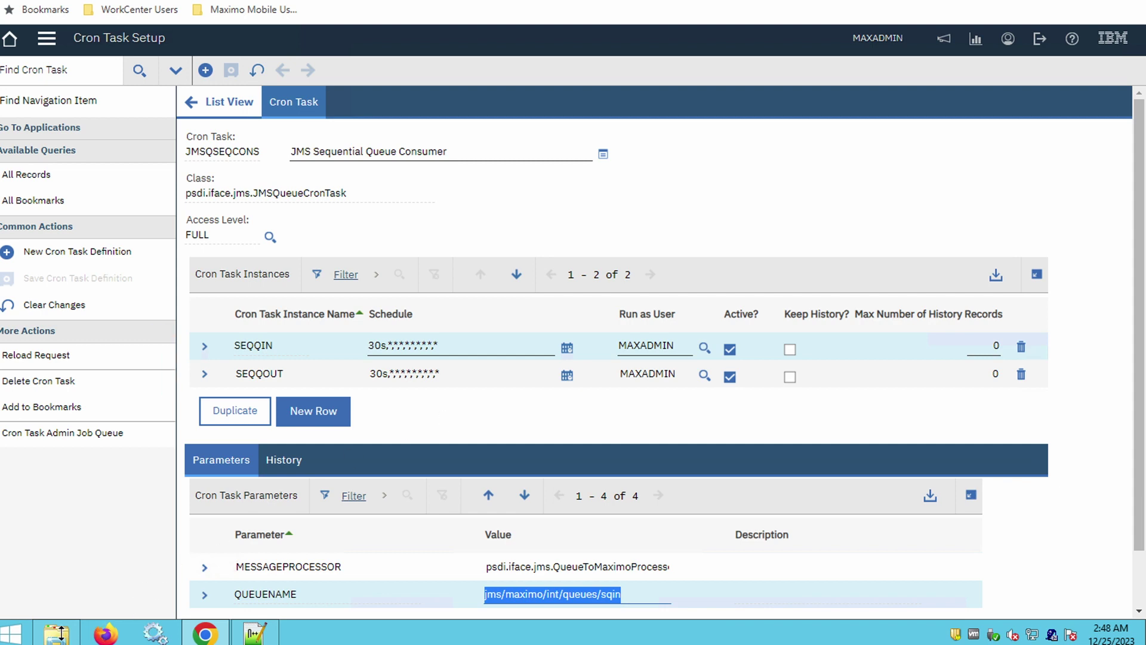
{"action": "mouse_move", "coordinate": [60, 633]}
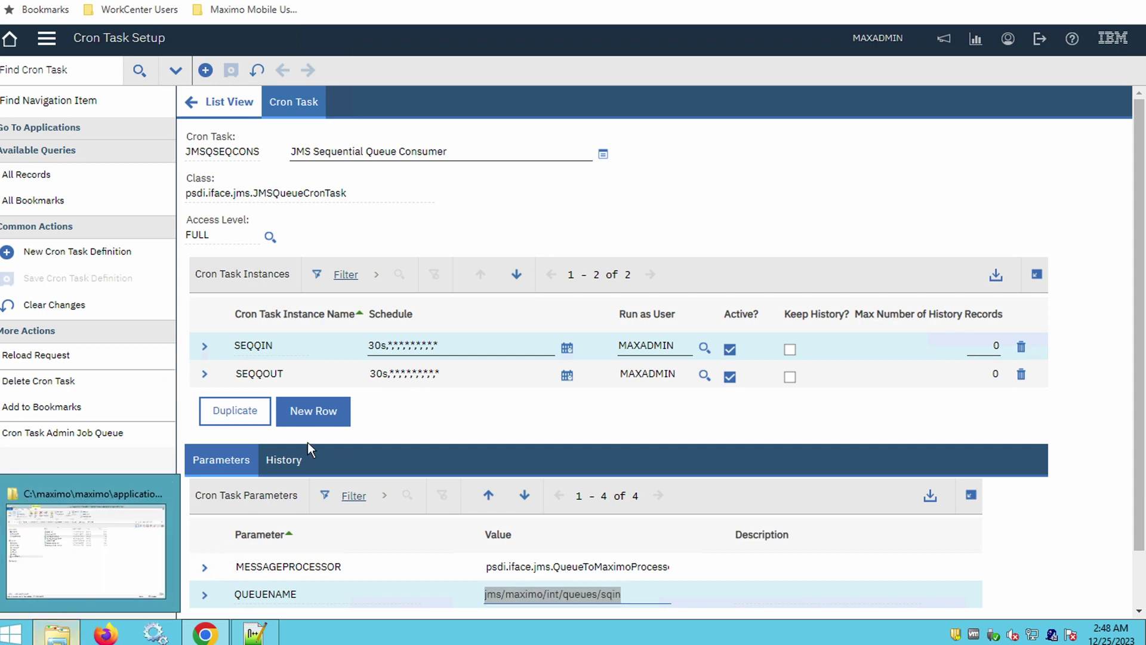
{"action": "left_click", "coordinate": [87, 549]}
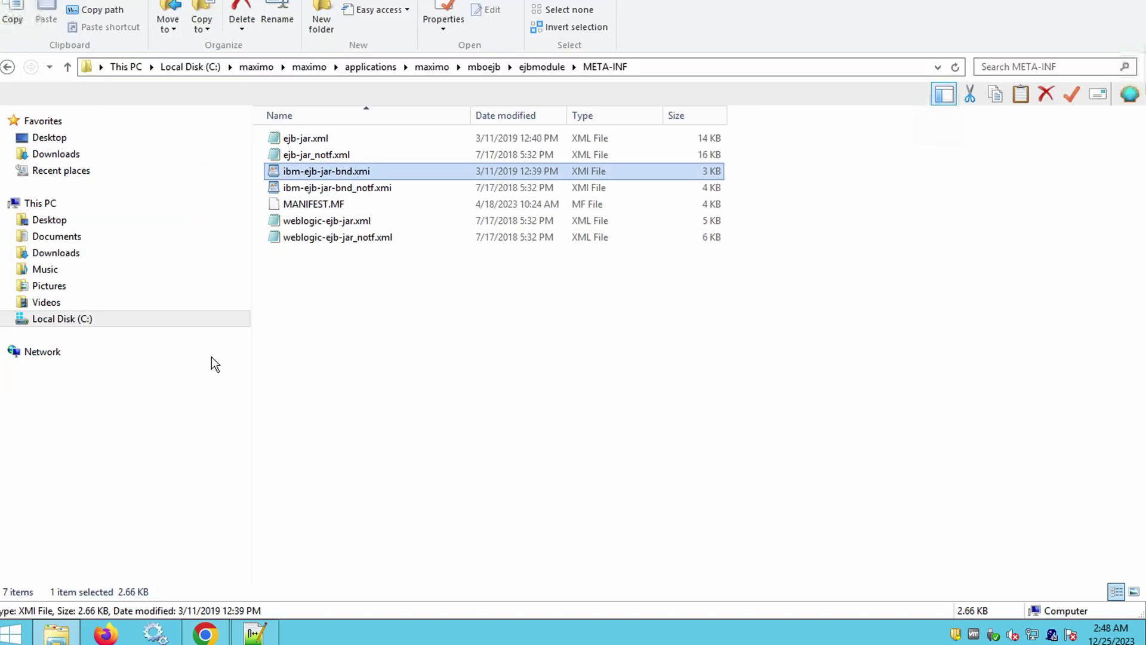
{"action": "left_click", "coordinate": [617, 338]}
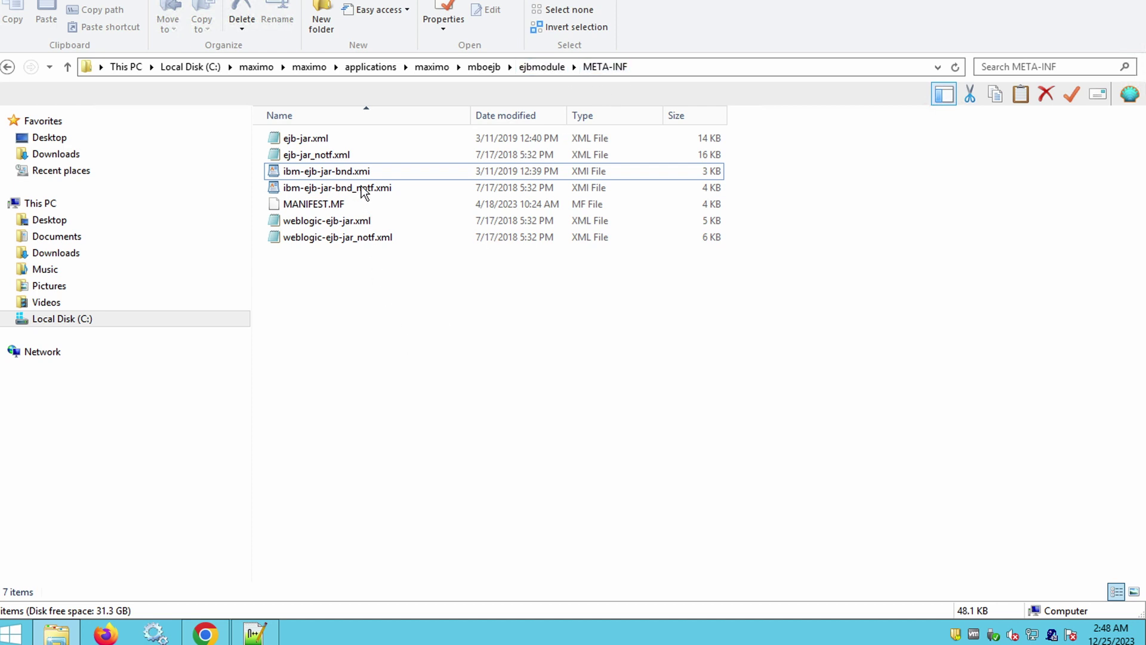
{"action": "left_click", "coordinate": [313, 142]}
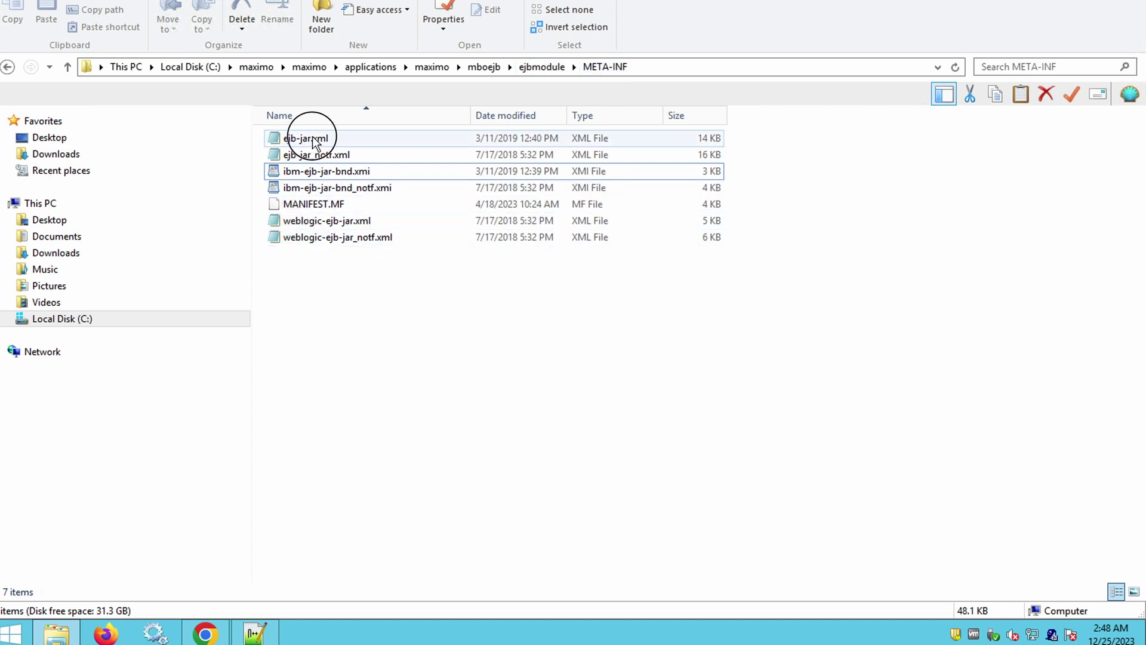
{"action": "left_click", "coordinate": [327, 172]}
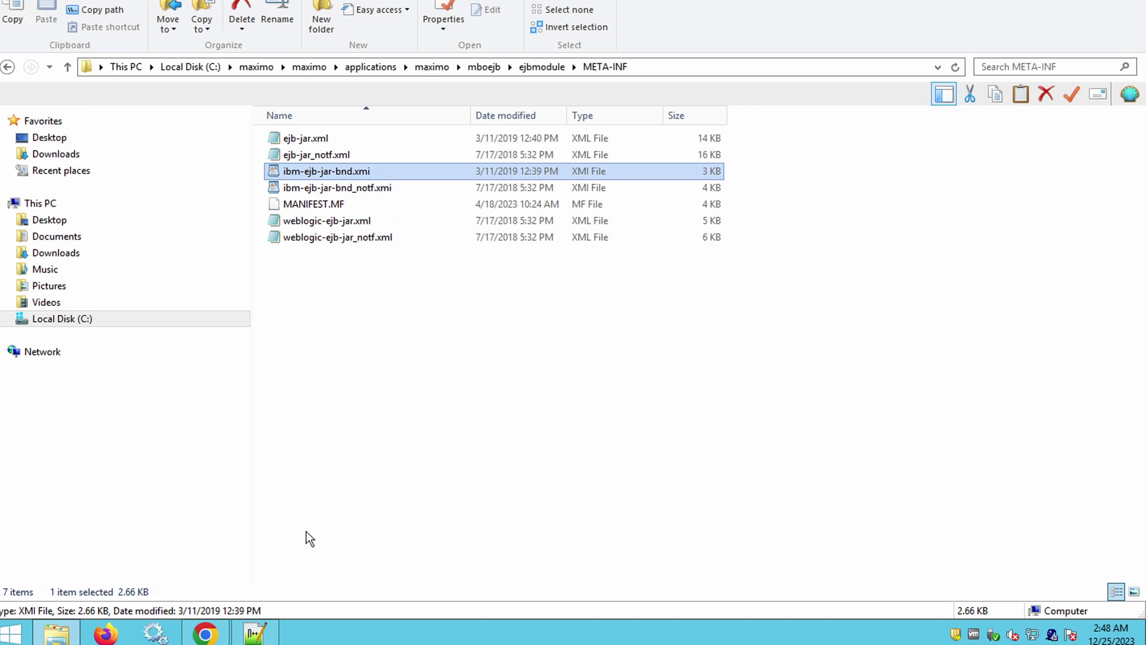
Step: Switch to Notepad++ and examine the MEA MDB section for JMSContQueueProcessor-1 in ejb-jar.xml
{"action": "left_click", "coordinate": [256, 636]}
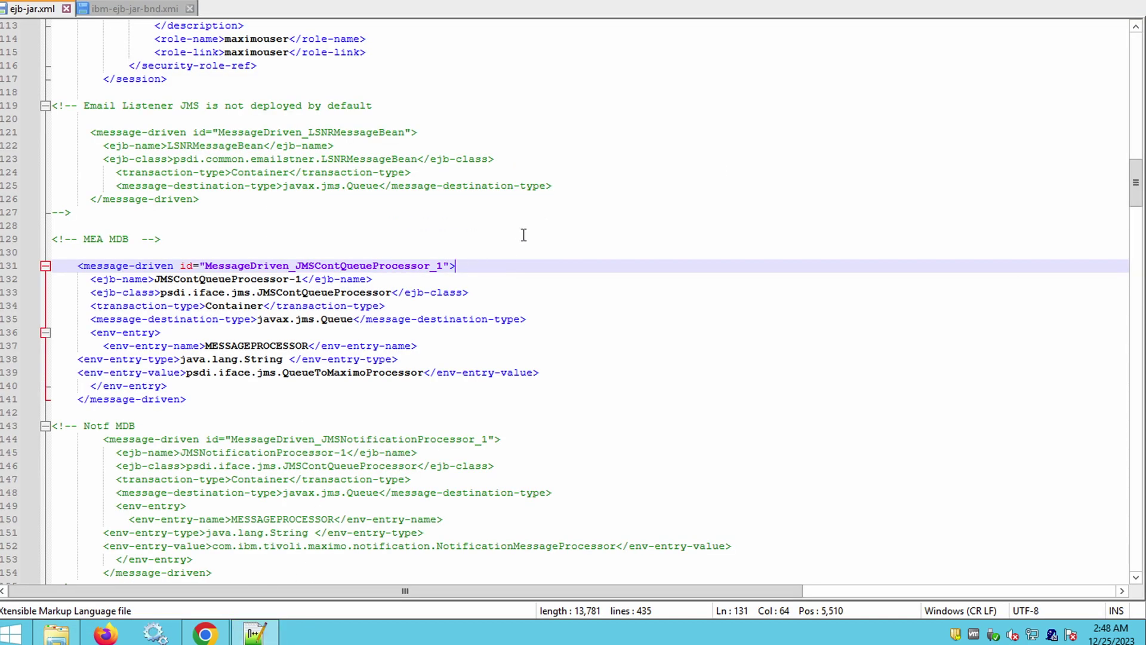
{"action": "left_click", "coordinate": [523, 237]}
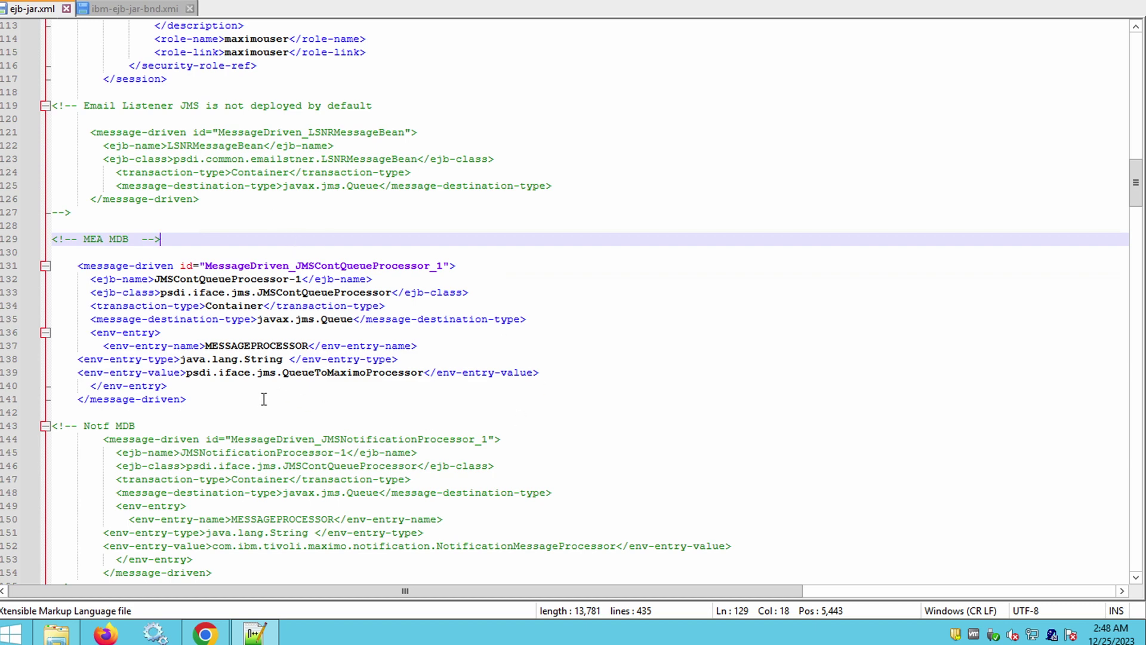
{"action": "left_click_drag", "start_coordinate": [245, 397], "coordinate": [51, 242]}
{"action": "left_click", "coordinate": [278, 229]}
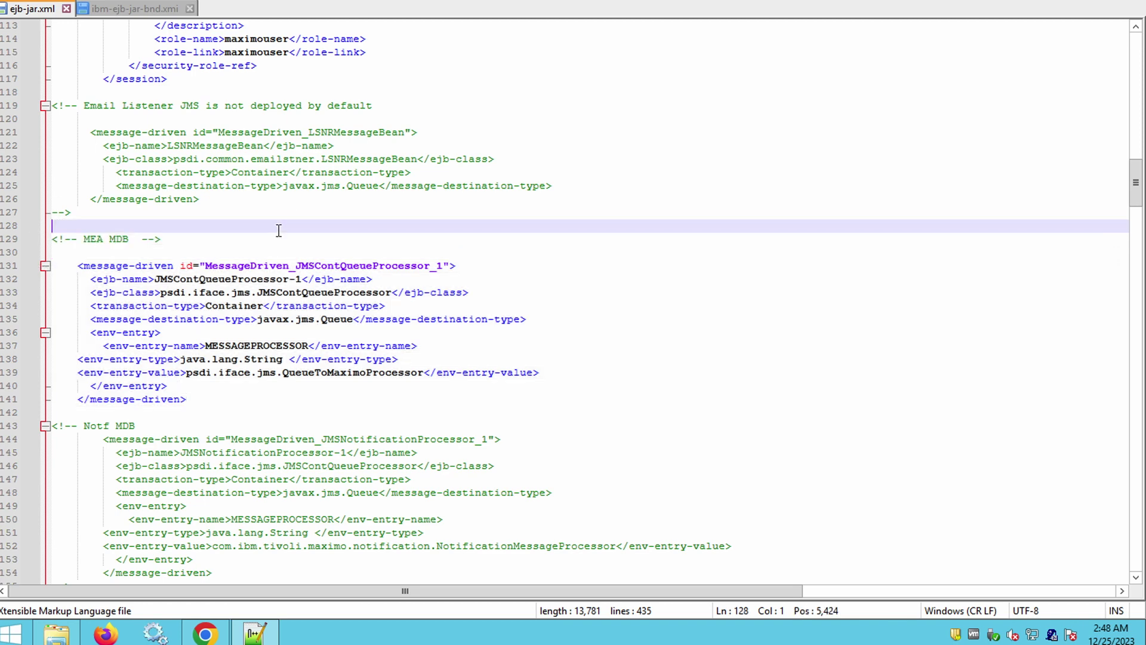
{"action": "left_click_drag", "start_coordinate": [161, 238], "coordinate": [51, 239]}
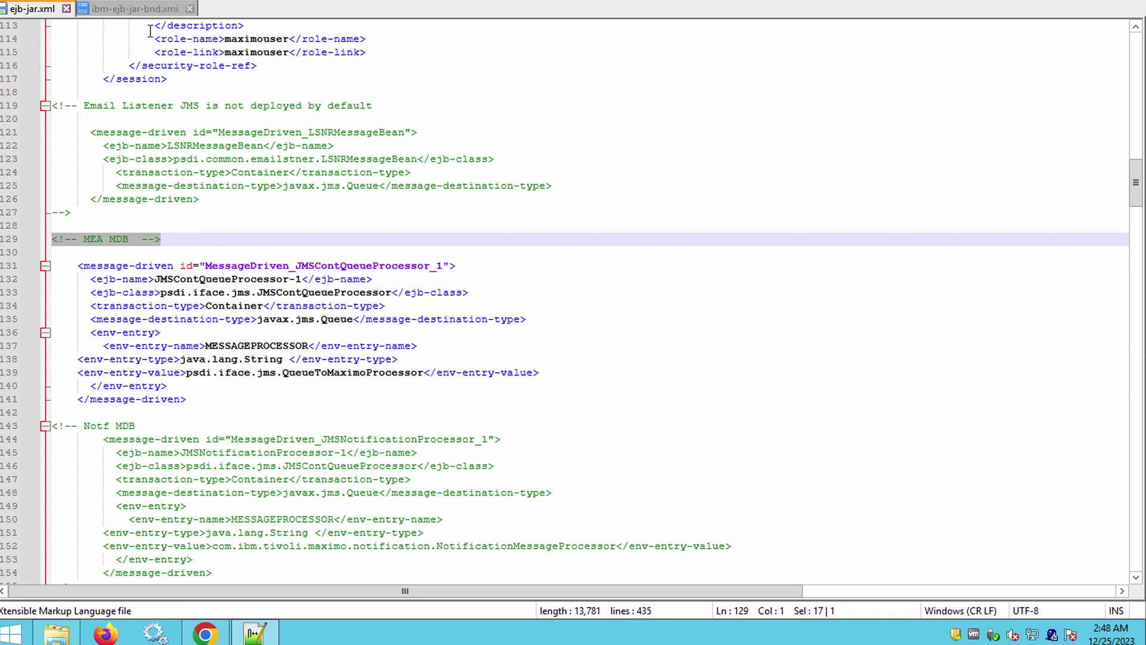
Step: Examine the MDB bindings in ibm-ejb-jar-bnd.xmi and return to the MEA MDB section of ejb-jar.xml
{"action": "left_click", "coordinate": [128, 8]}
{"action": "left_click", "coordinate": [426, 480]}
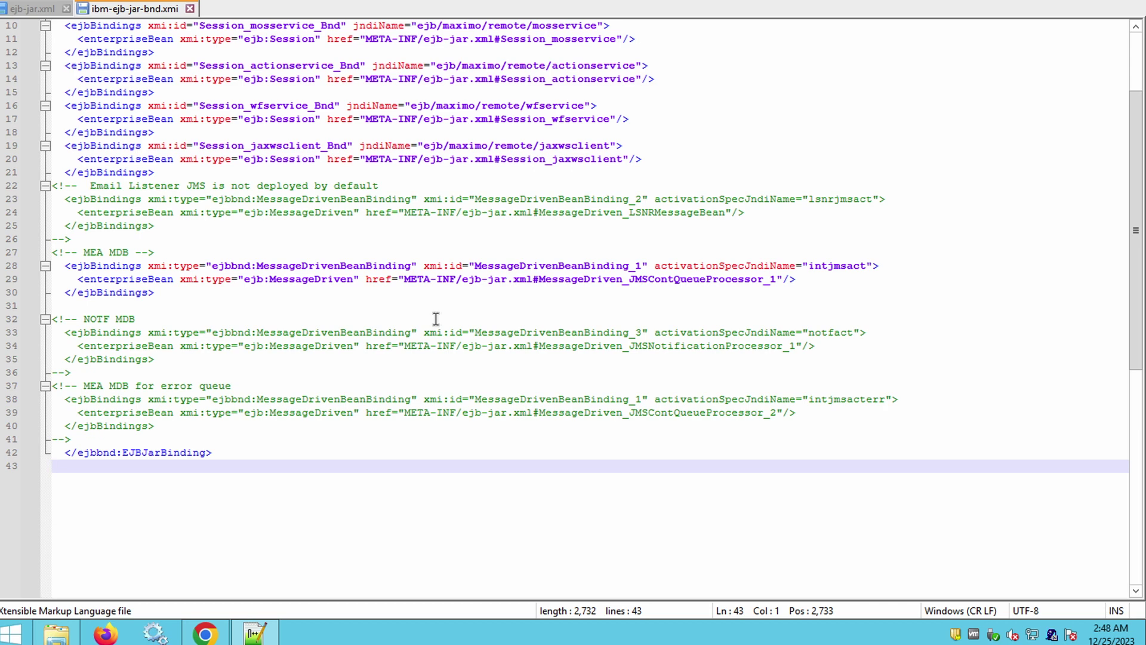
{"action": "left_click", "coordinate": [38, 9]}
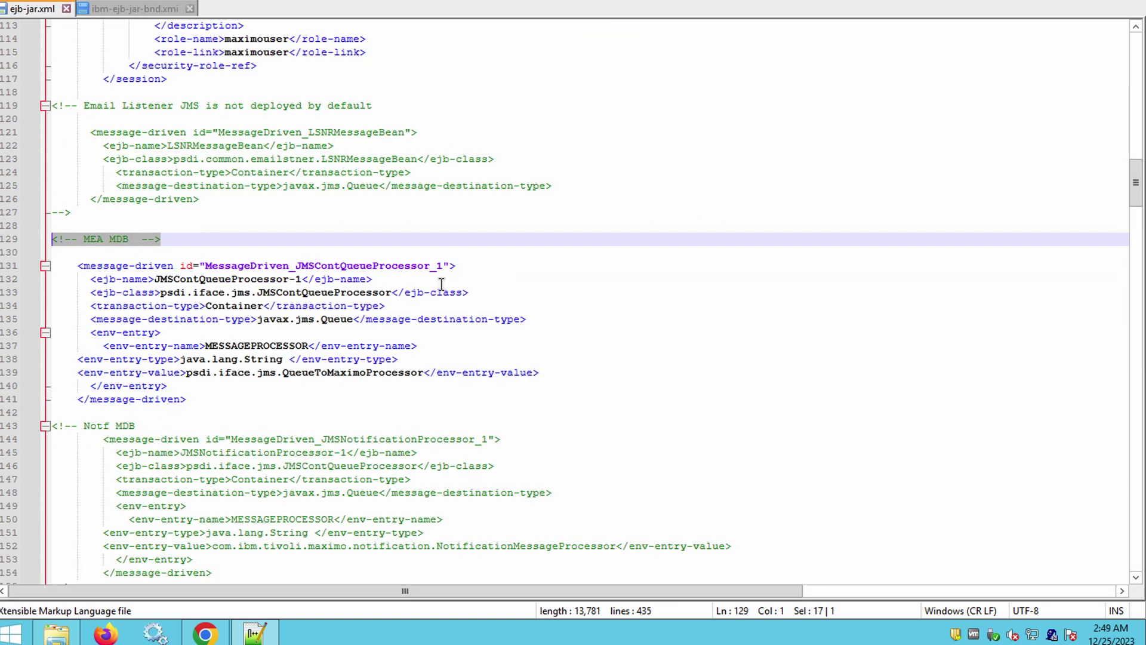
{"action": "left_click", "coordinate": [494, 410]}
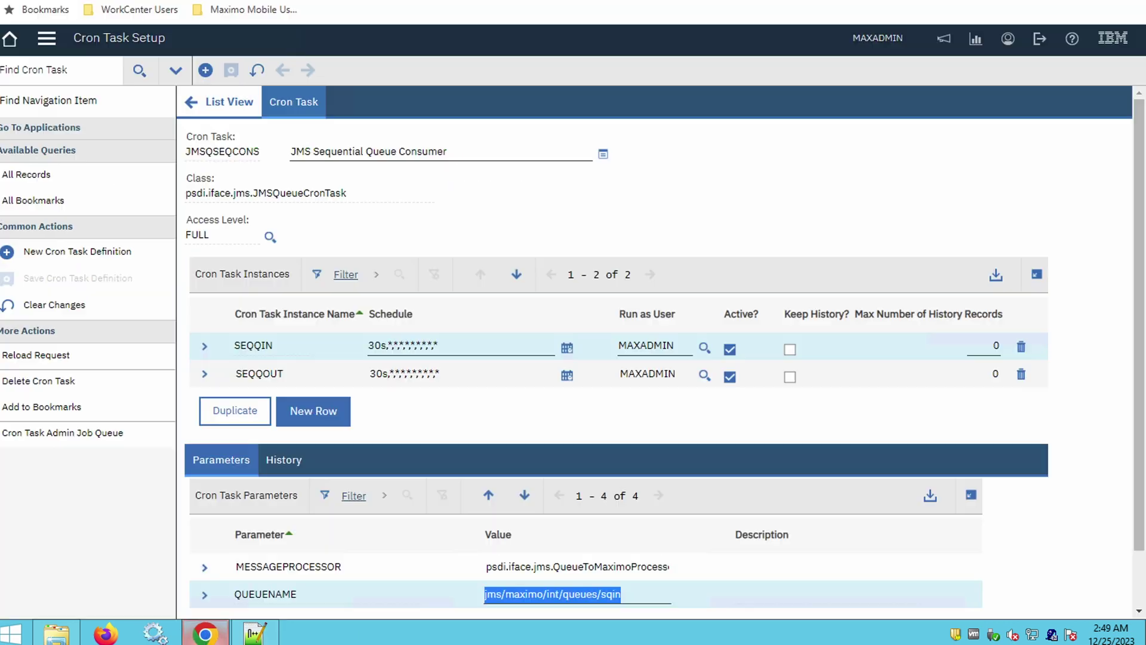
Step: Switch back to Chrome with the JMSQSEQCONS cron task and clear the selection of its QUEUENAME value
{"action": "left_click", "coordinate": [205, 633]}
{"action": "left_click", "coordinate": [475, 224]}
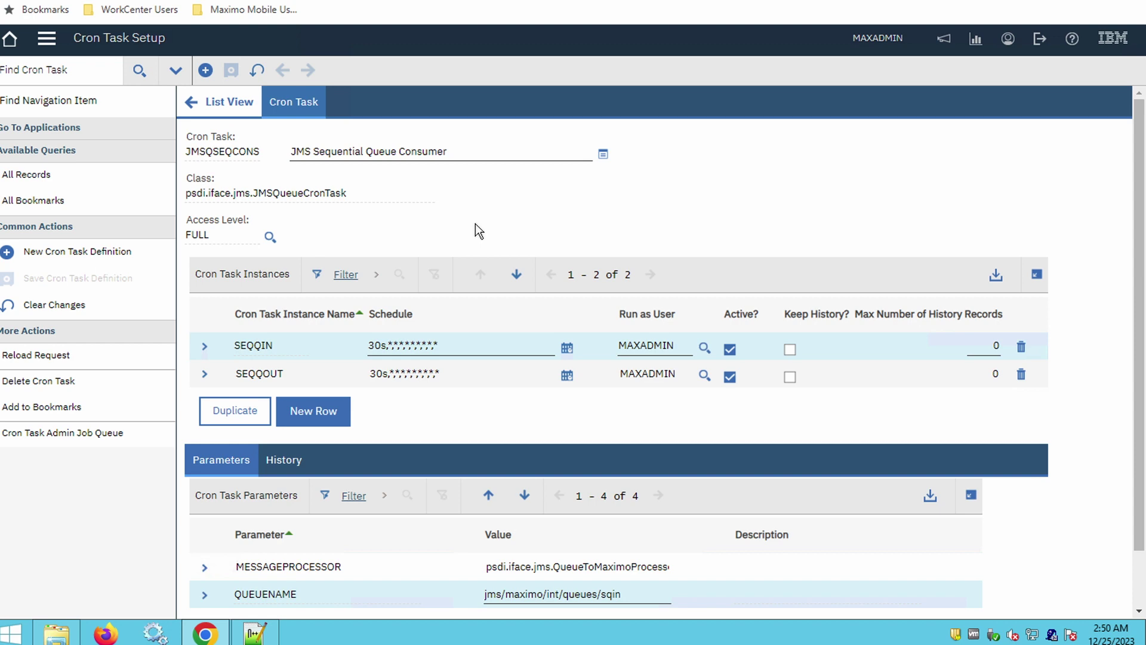
Step: Go to the Message Tracking application and view the details of the second listed message, an ARCGISASSET Sync record
{"action": "left_click", "coordinate": [48, 41]}
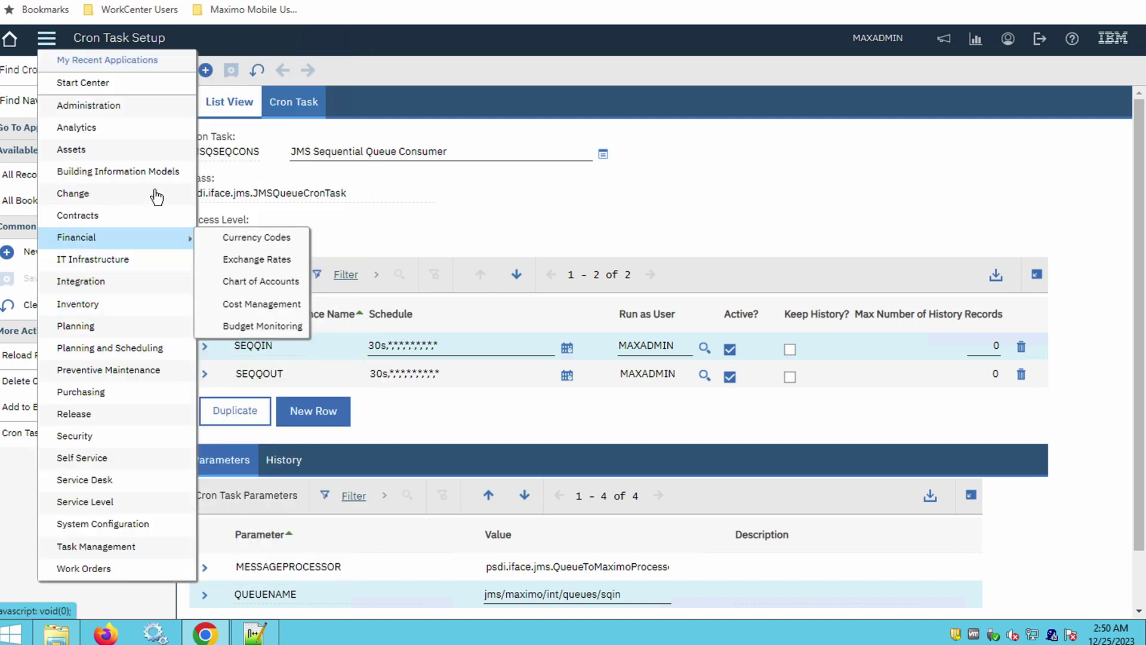
{"action": "mouse_move", "coordinate": [150, 356]}
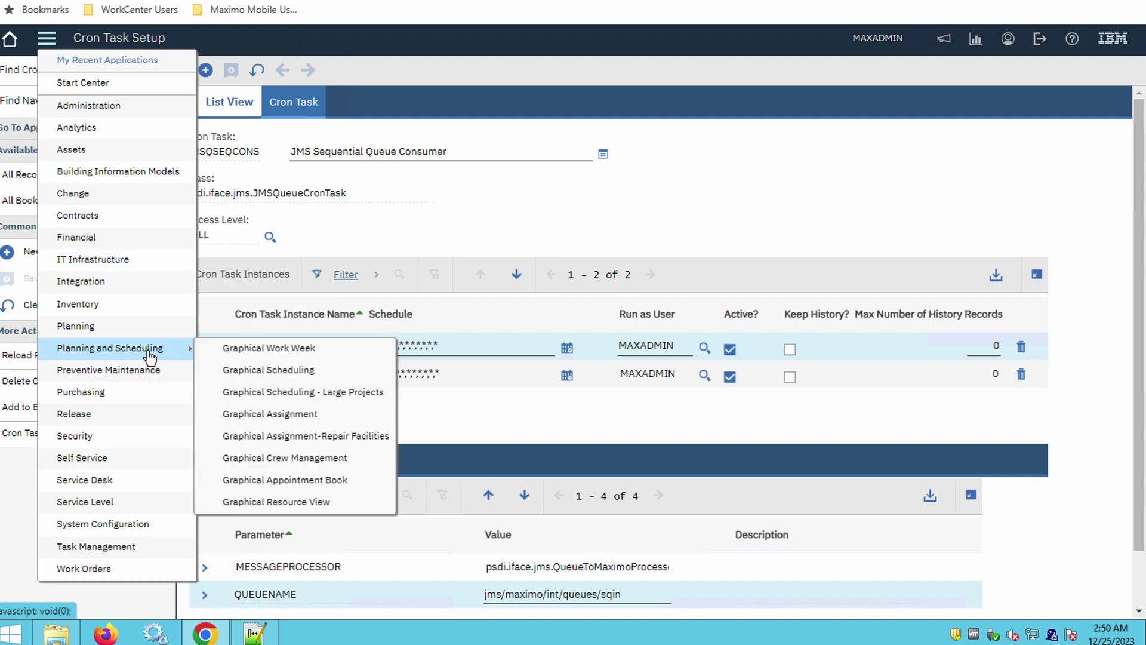
{"action": "mouse_move", "coordinate": [150, 286]}
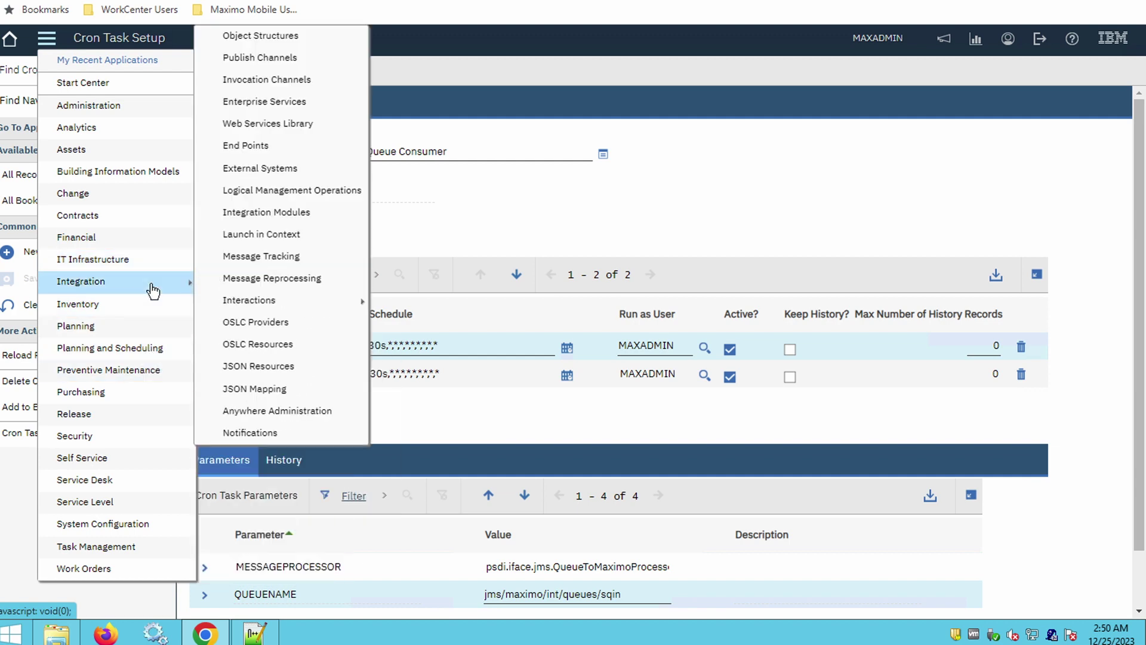
{"action": "left_click", "coordinate": [285, 261]}
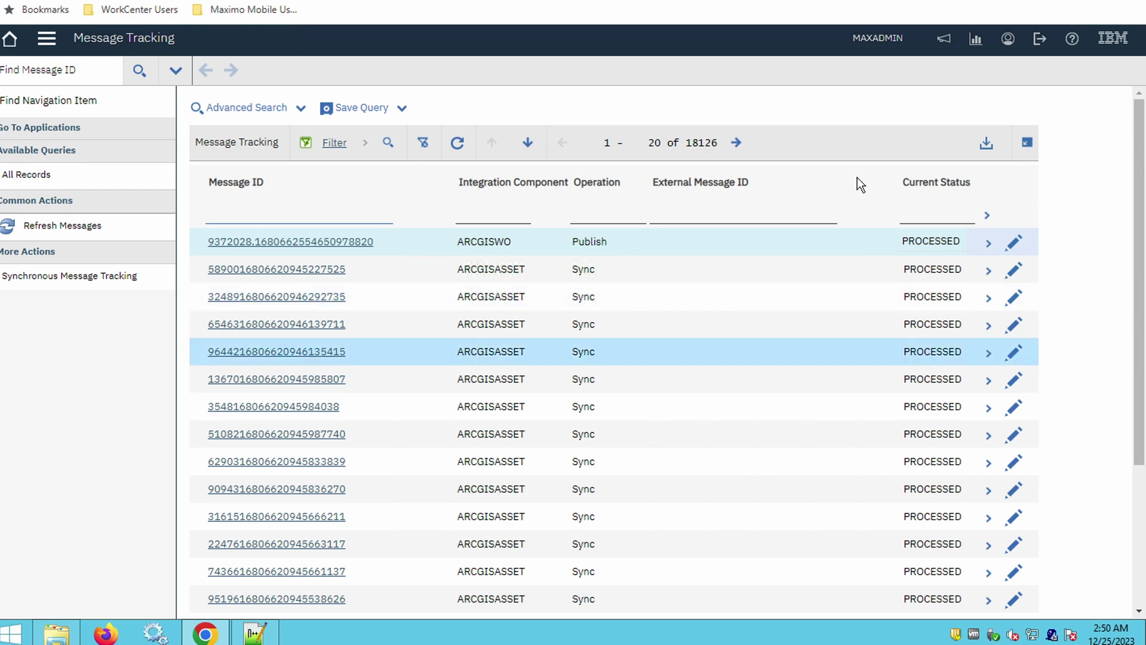
{"action": "left_click", "coordinate": [295, 268]}
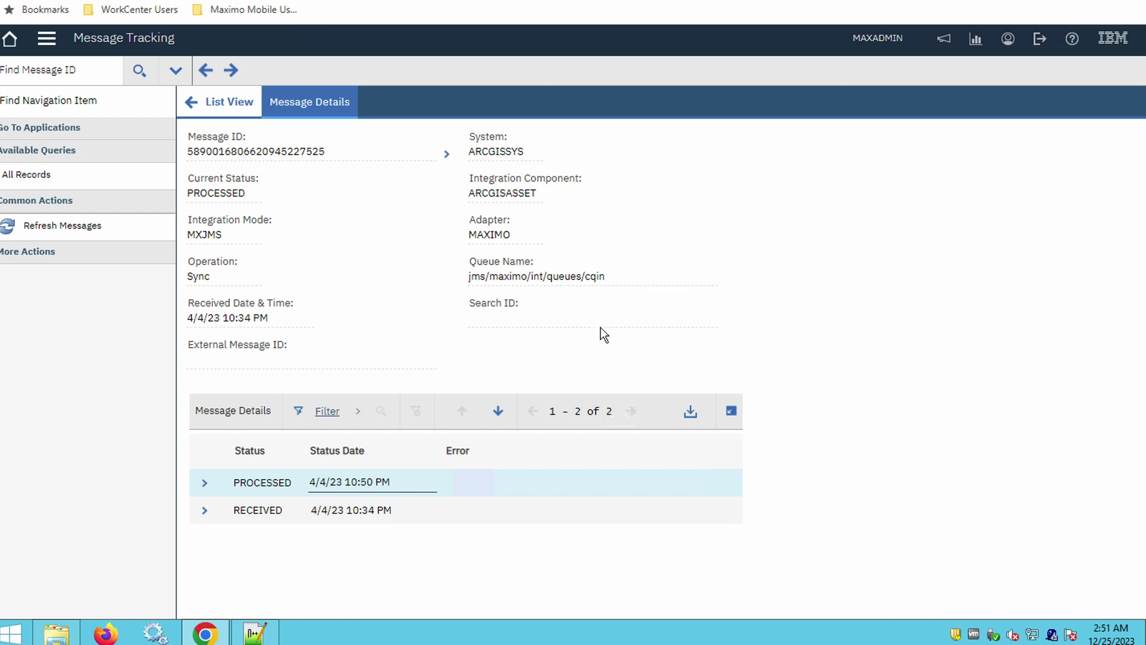
Step: Go to the Message Reprocessing application from the Integration module
{"action": "left_click", "coordinate": [47, 41]}
{"action": "mouse_move", "coordinate": [152, 349]}
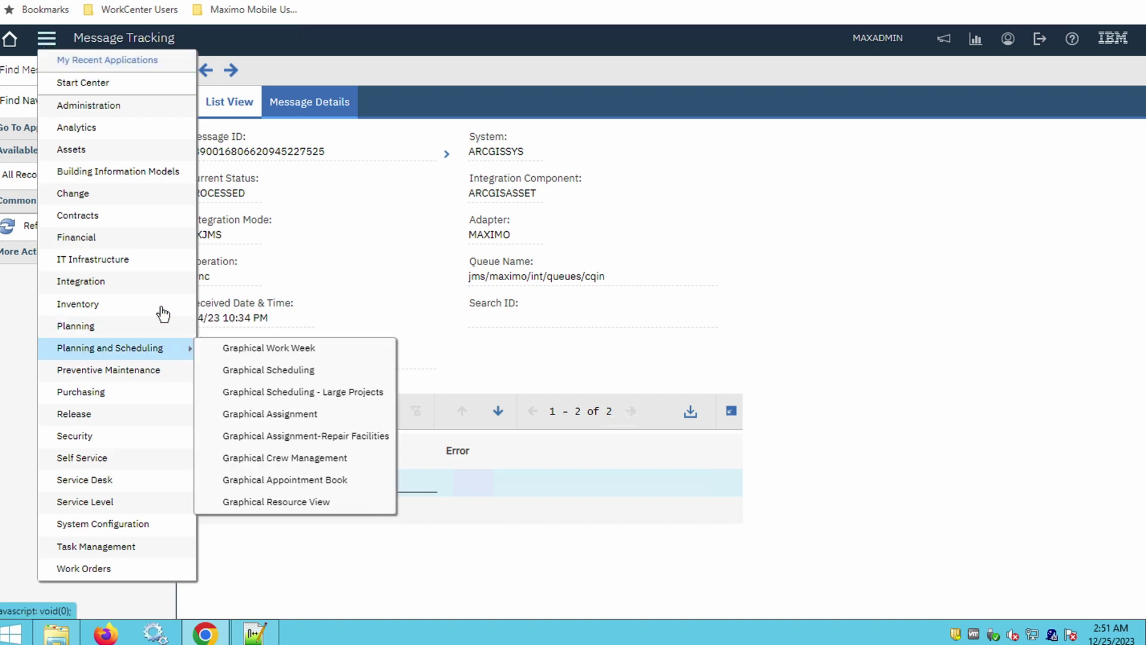
{"action": "mouse_move", "coordinate": [164, 286]}
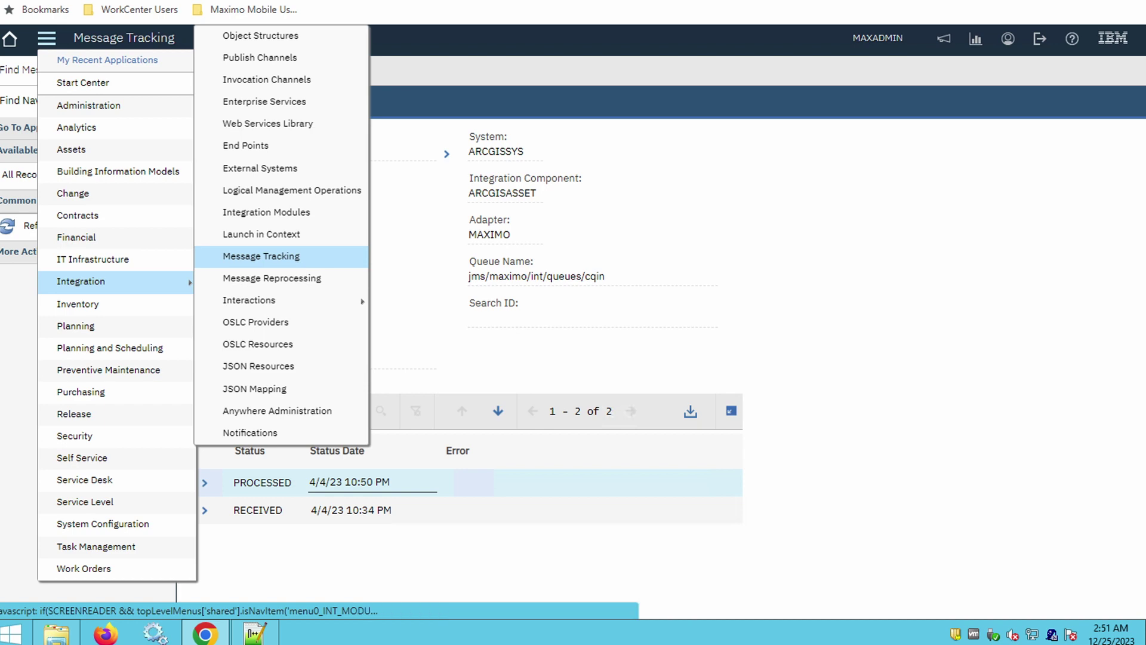
{"action": "key", "text": "Return"}
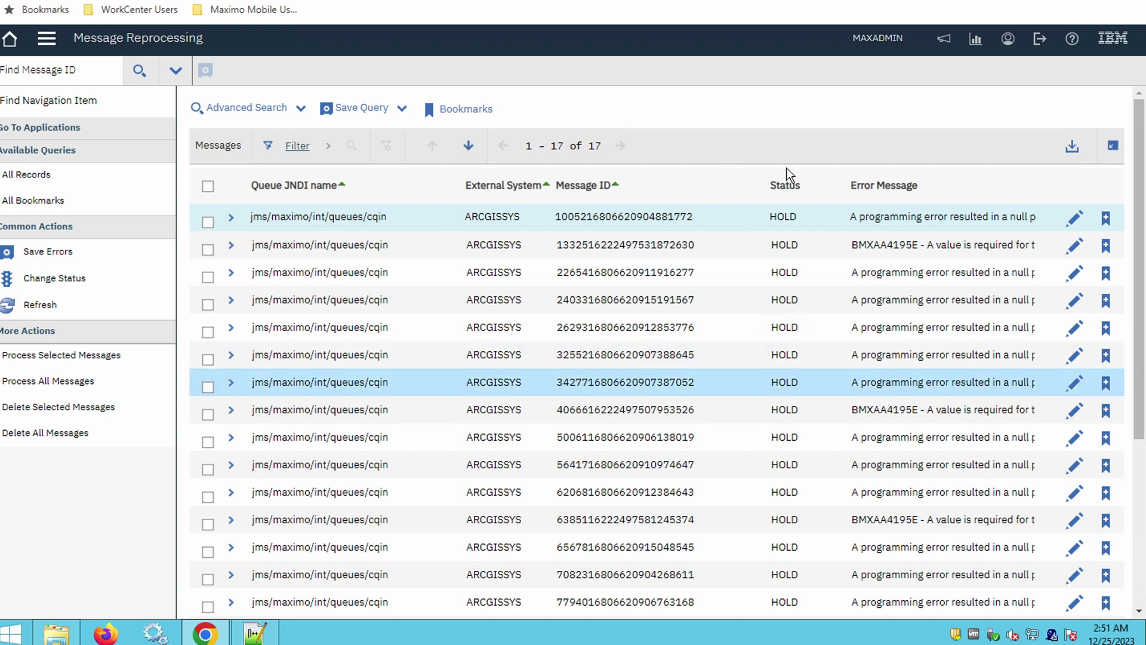
Step: Examine the first message's details and its error data through to the end, and close the details without processing or saving
{"action": "left_click", "coordinate": [1074, 219]}
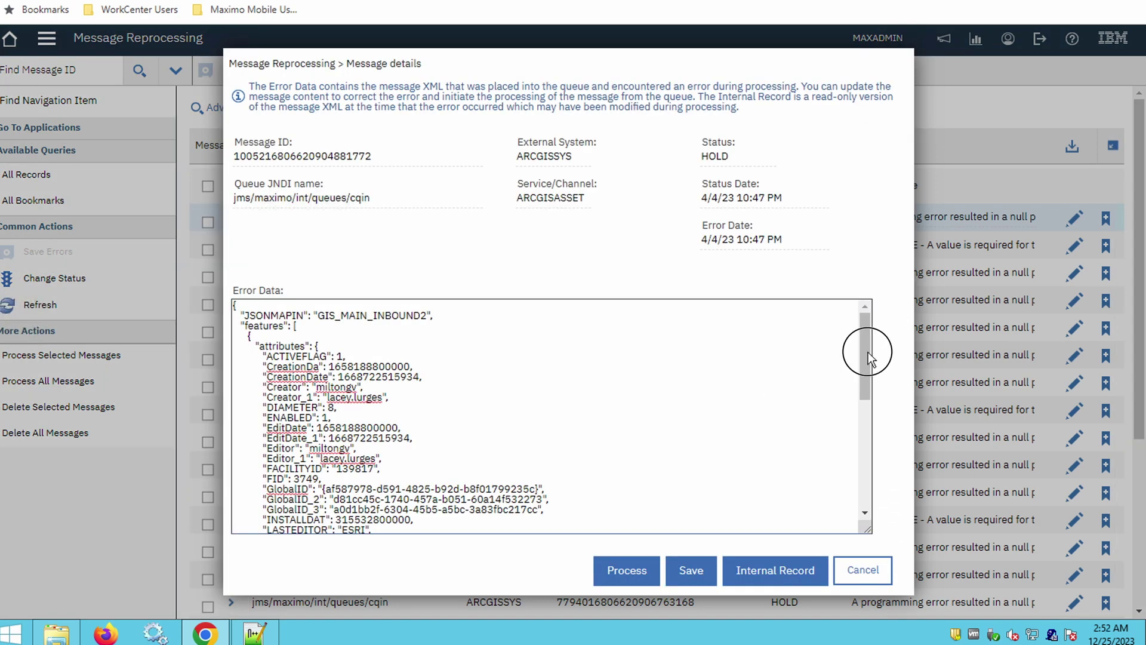
{"action": "scroll", "coordinate": [841, 517], "scroll_direction": "down", "scroll_amount": 10}
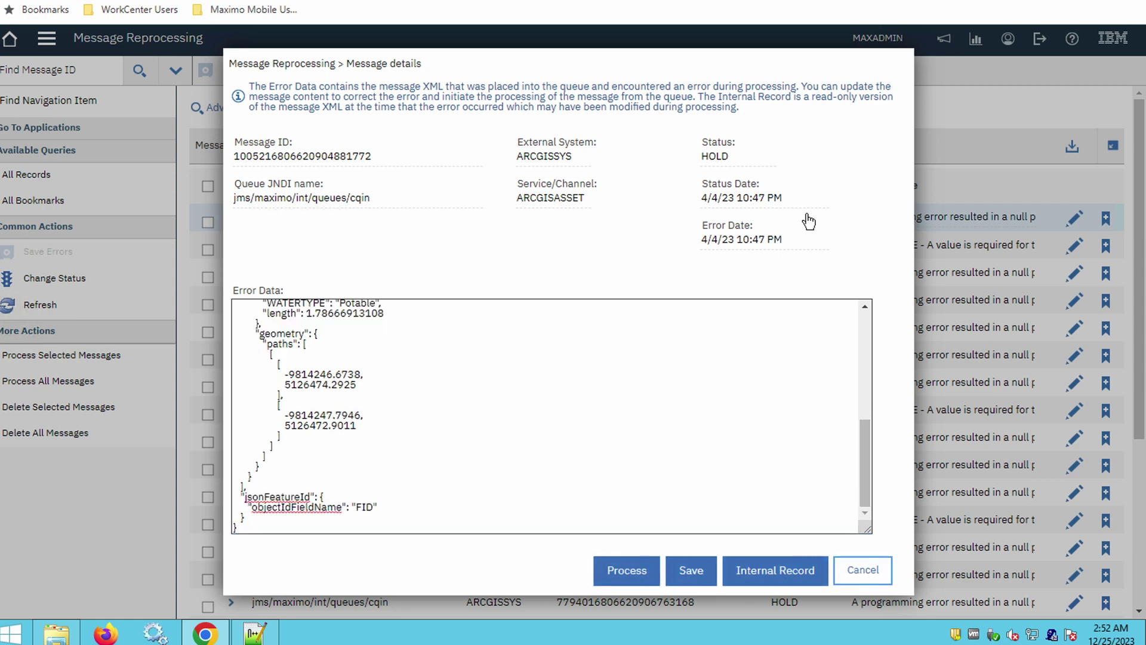
{"action": "key", "text": "Escape"}
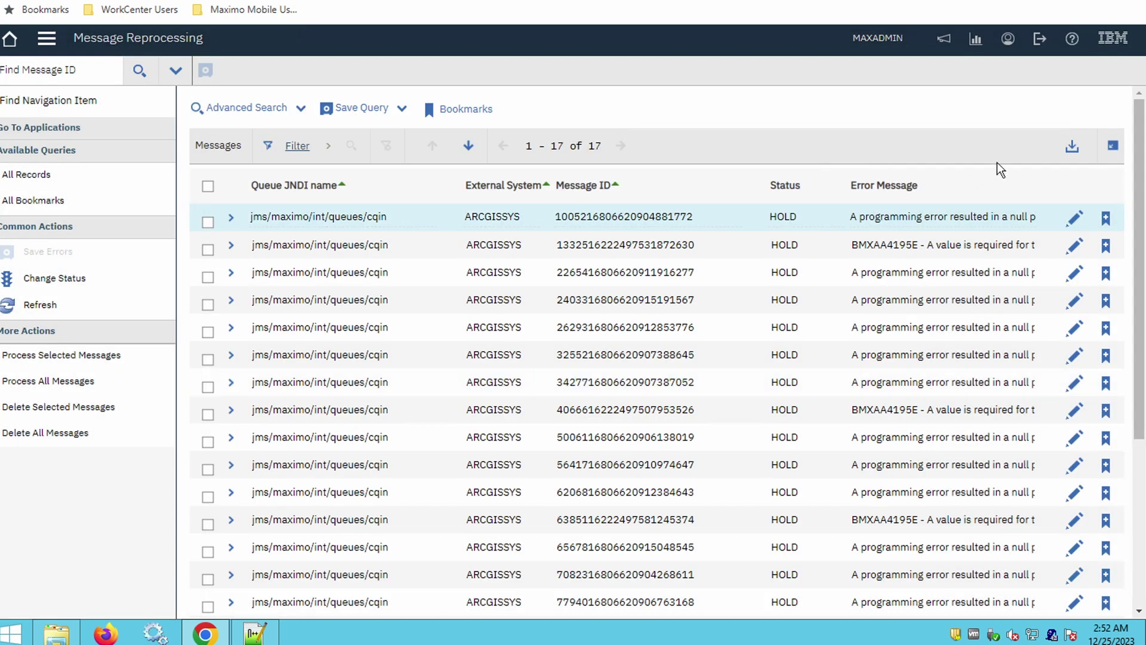